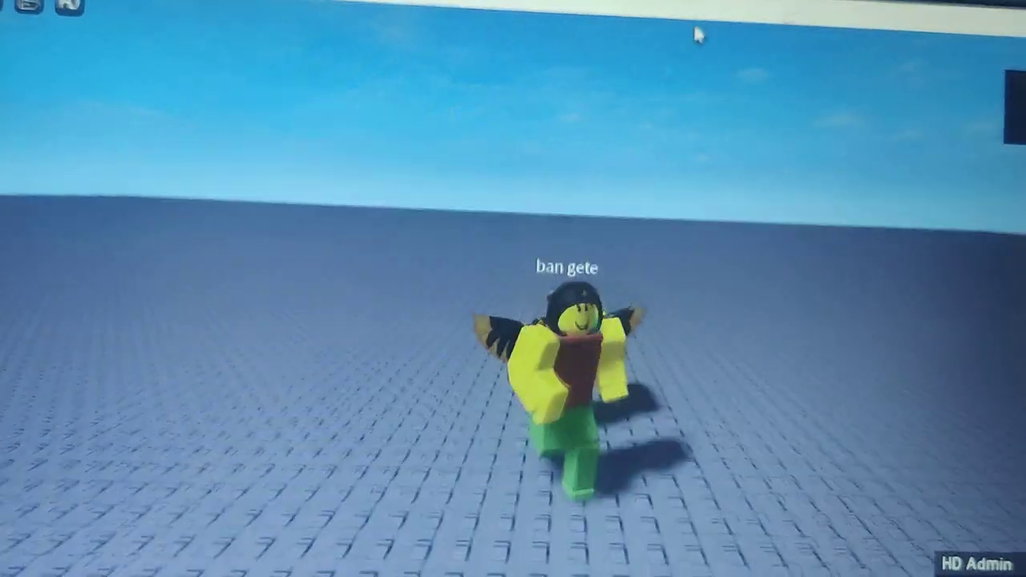
Walk the avatar back and forth across the baseplate while orbiting the camera skyward.
key("s")
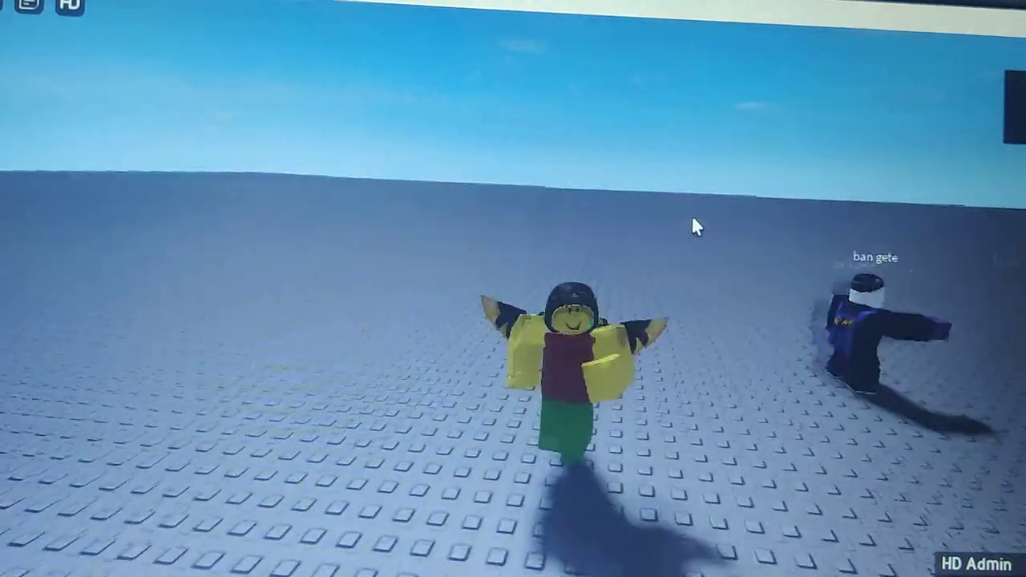
key("s")
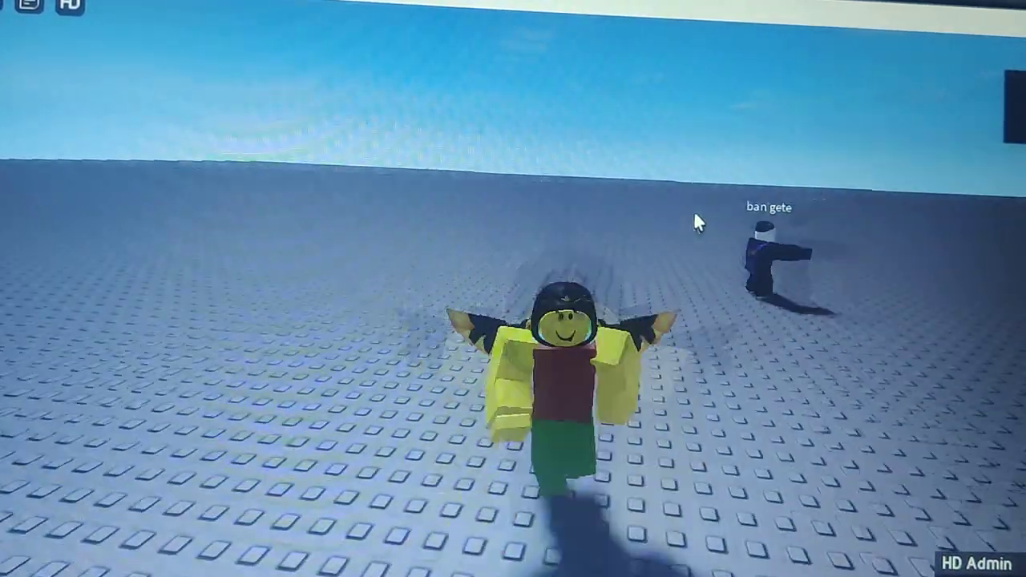
key("w")
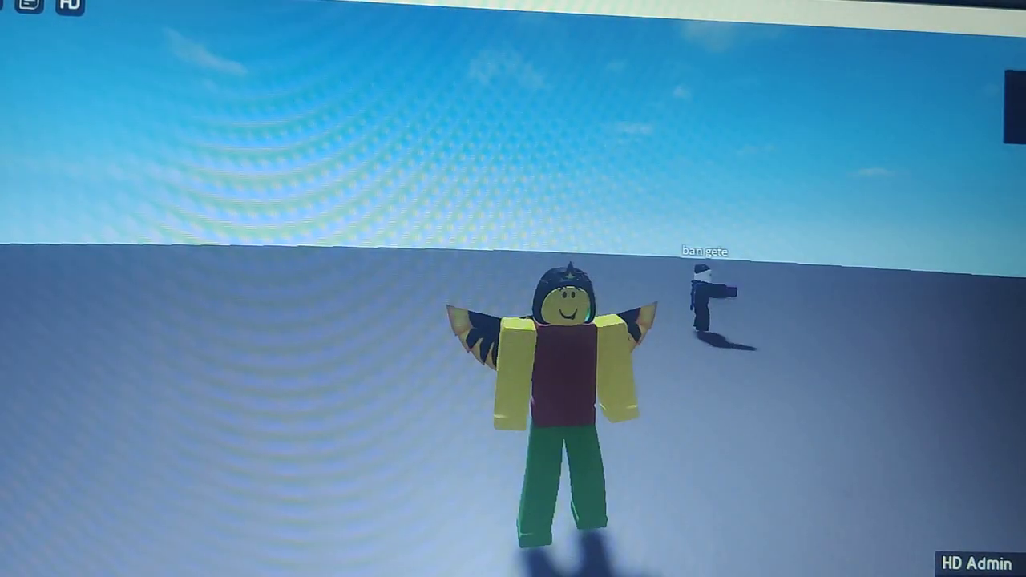
left_click_drag(513, 321, 513, 160)
key("w")
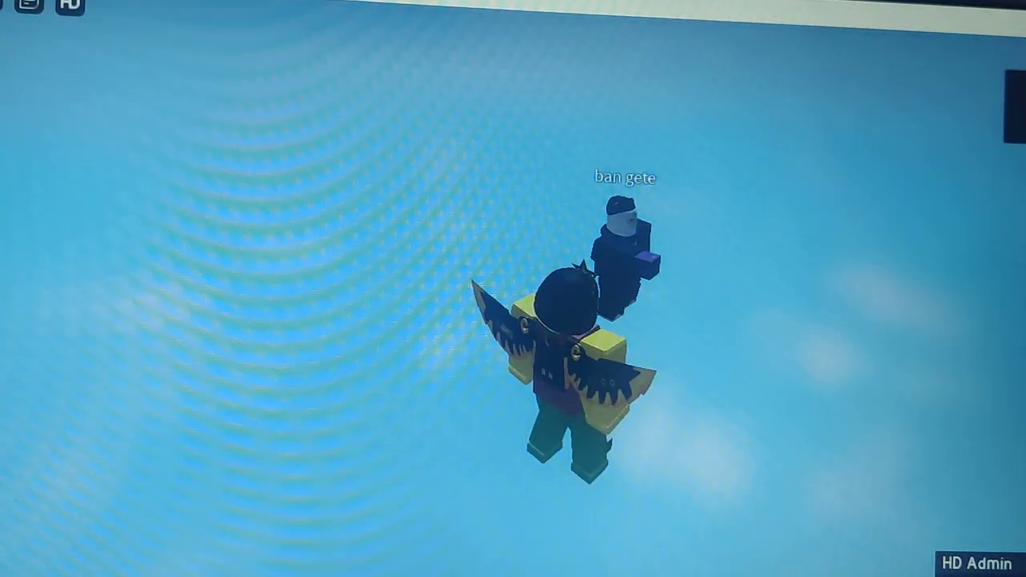
left_click_drag(513, 320, 320, 321)
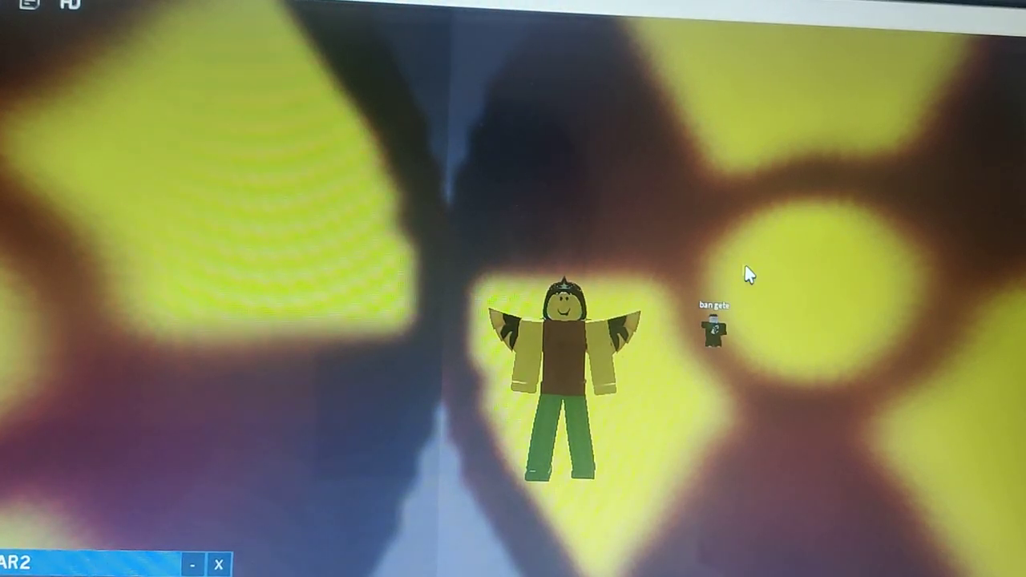
left_click(882, 88)
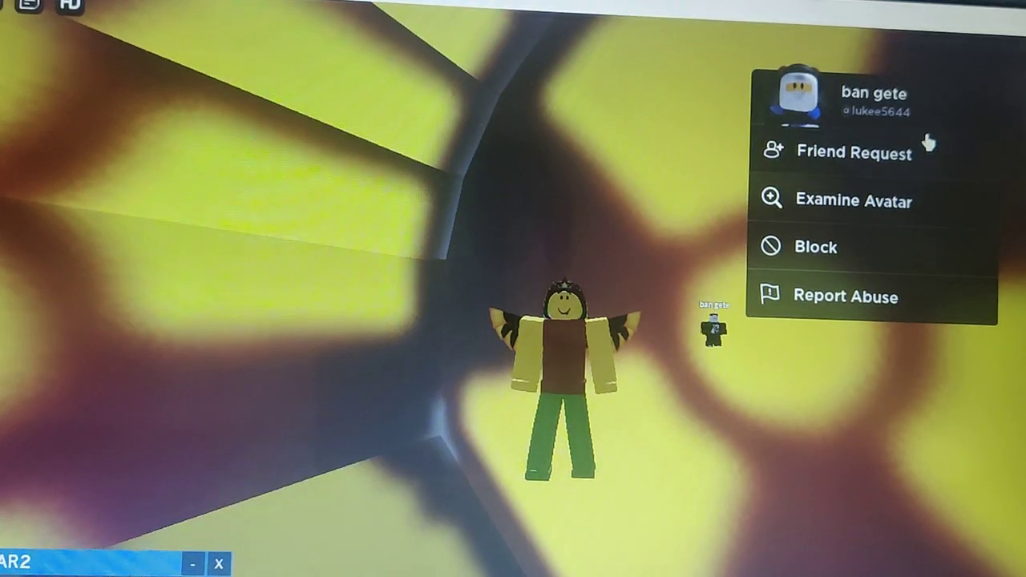
left_click(853, 152)
left_click(561, 361)
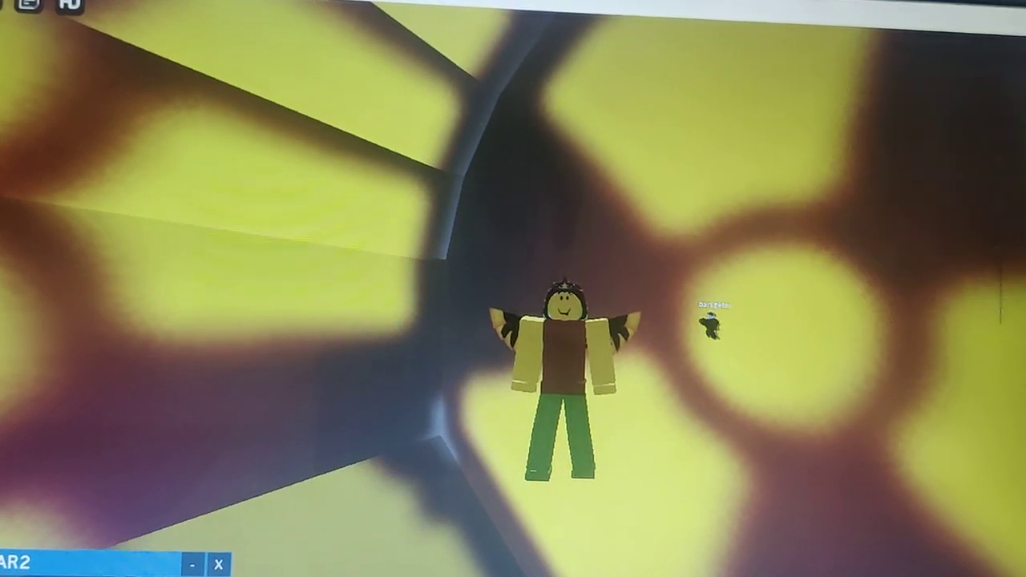
mouse_move(561, 361)
left_mouse_down()
mouse_move(401, 360)
mouse_move(248, 343)
left_mouse_up()
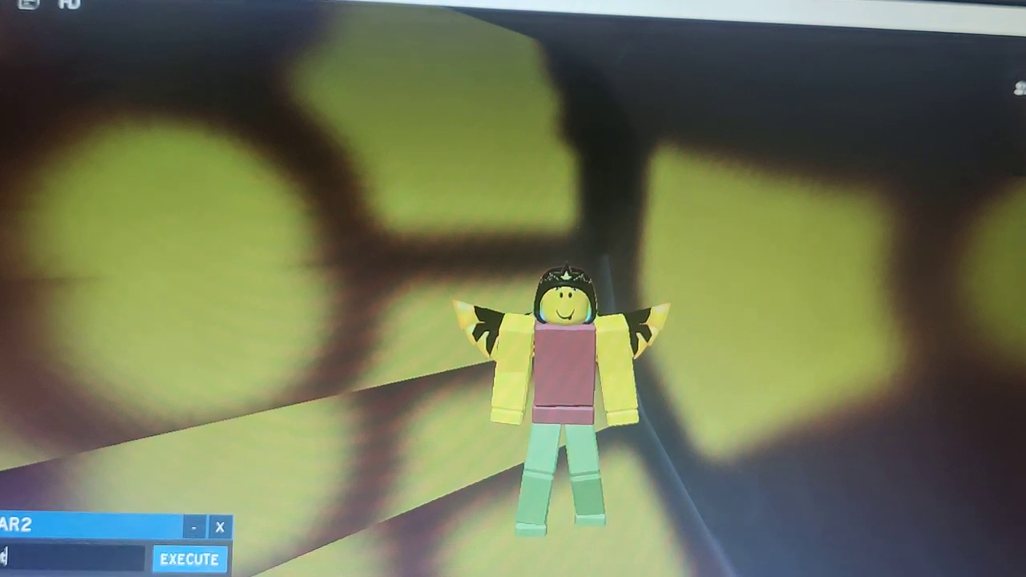
type("others")
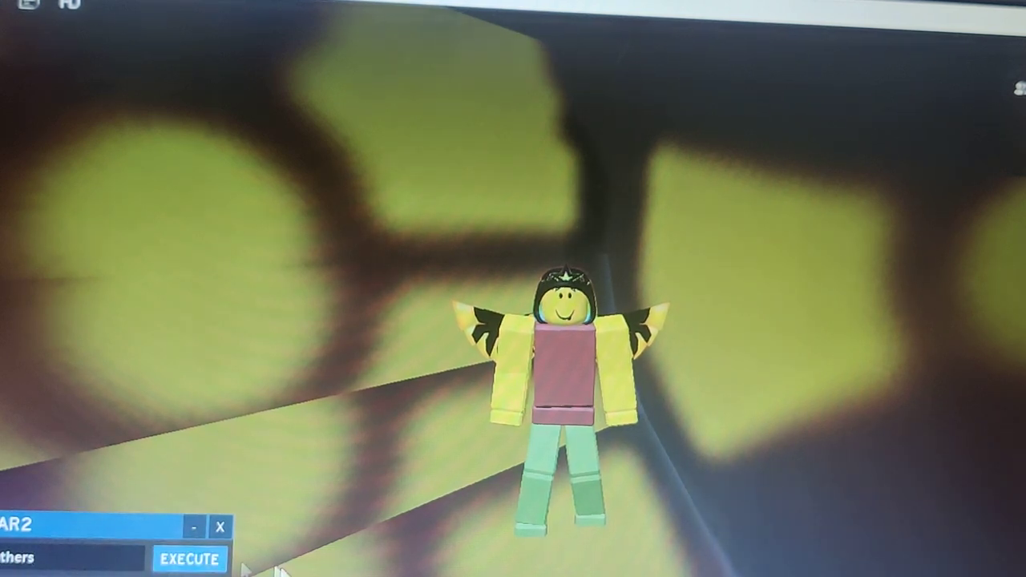
Execute an admin command on the other players and start entering the next command.
left_click(190, 561)
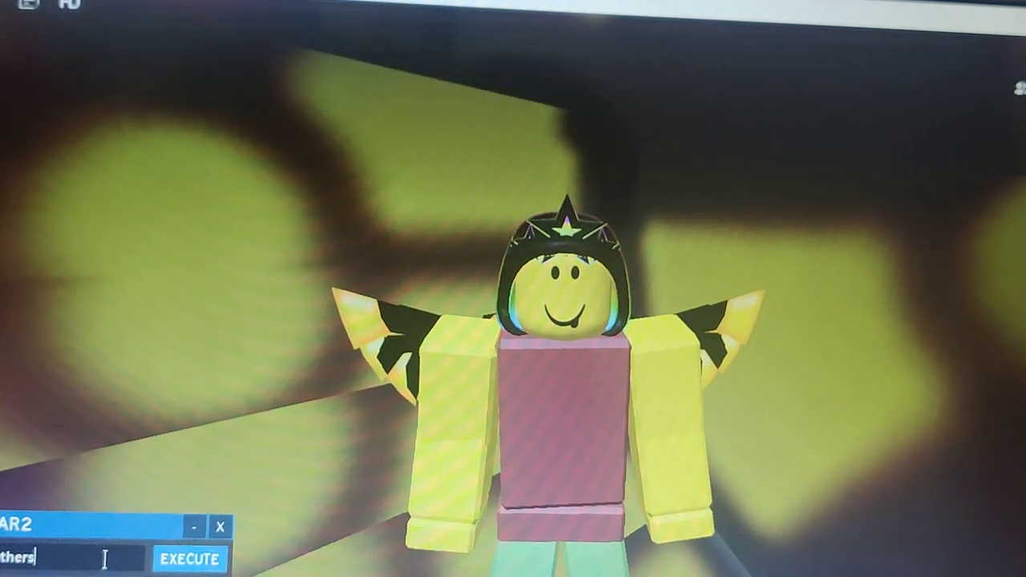
scroll(513, 289, "up", 3)
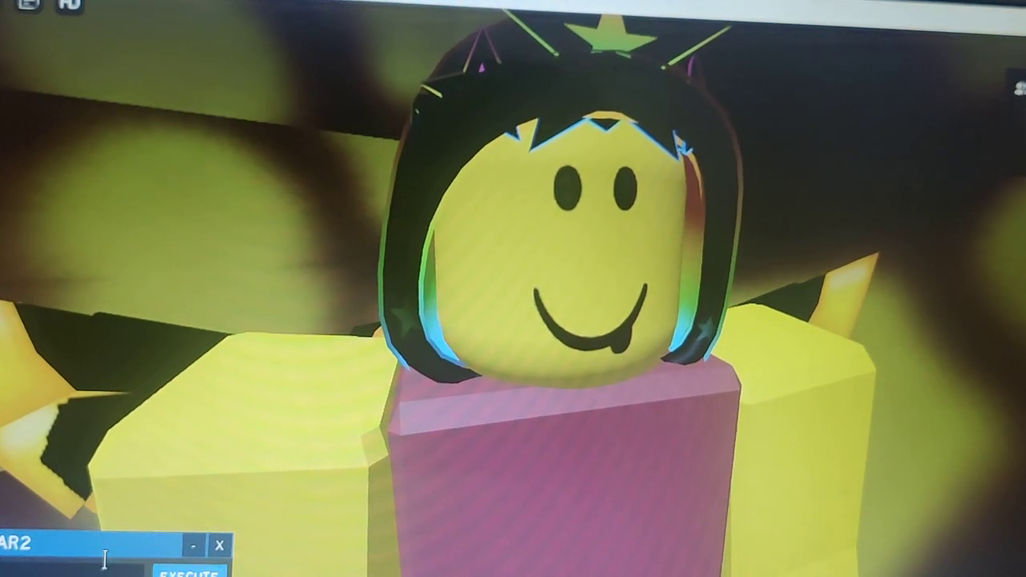
left_click(104, 559)
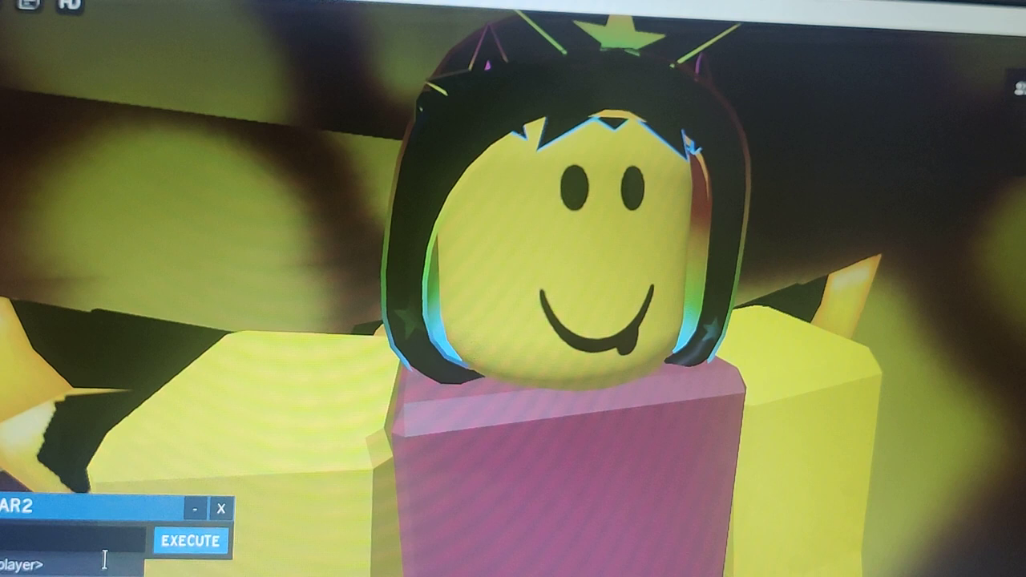
type("cmds")
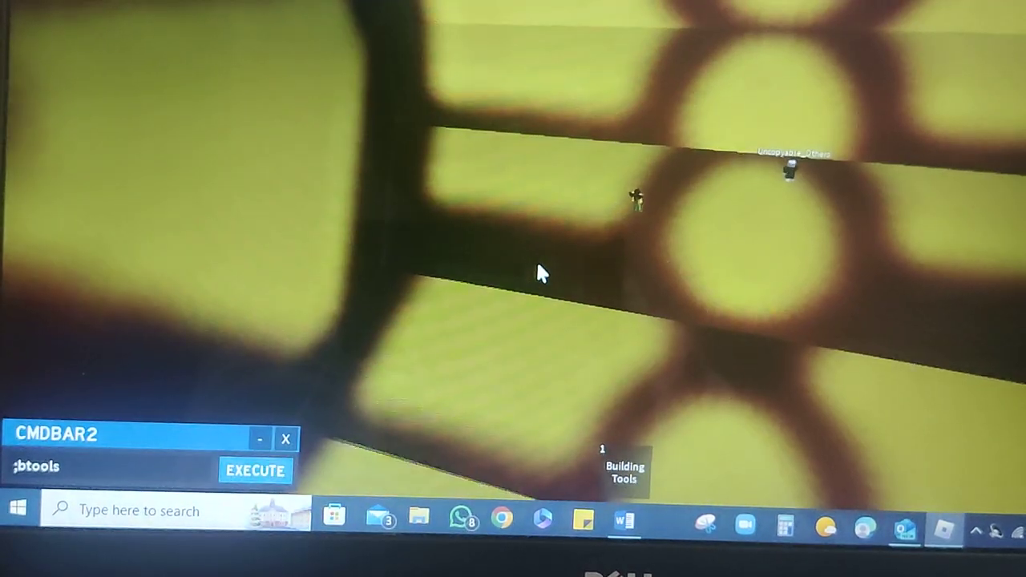
Orbit the camera around the character from several angles and walk forward.
right_click(535, 259)
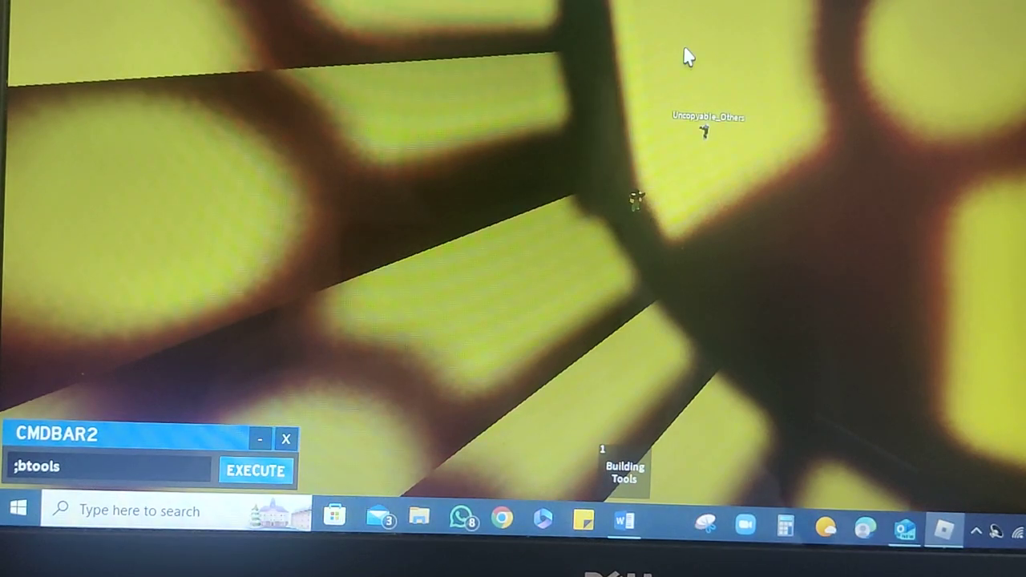
scroll(687, 50, "up", 5)
scroll(687, 50, "down", 5)
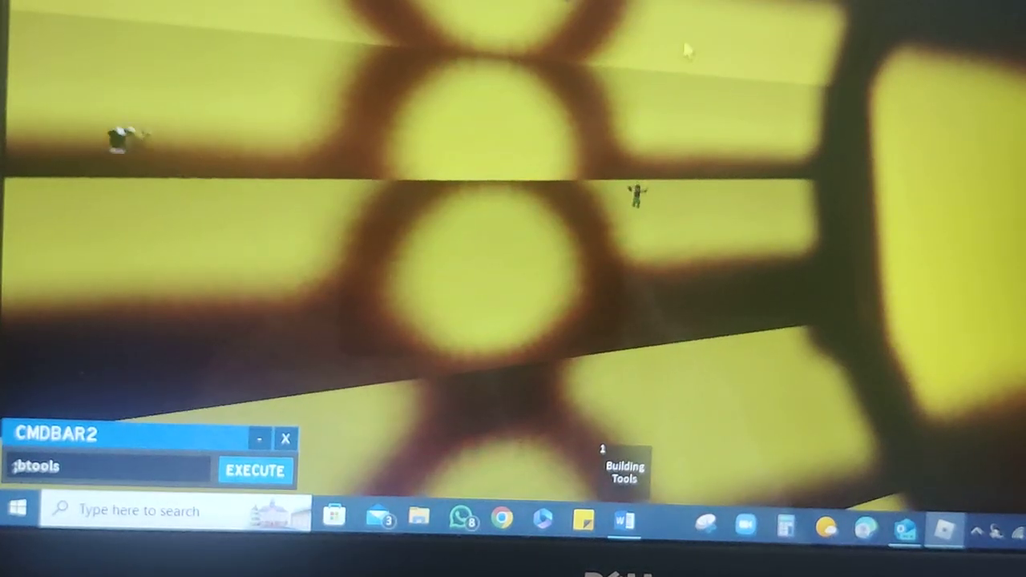
left_click_drag(682, 38, 561, 4)
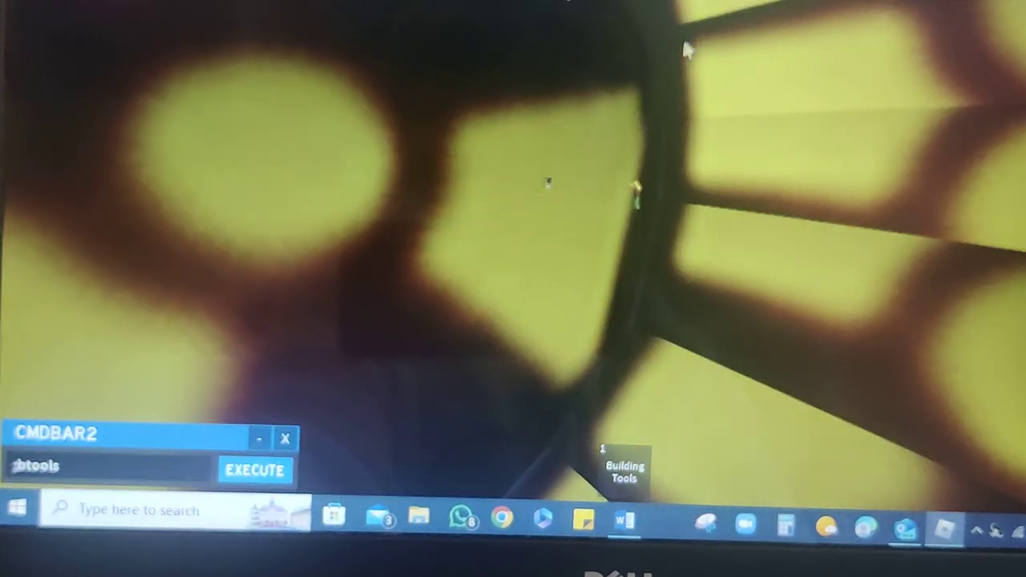
left_click_drag(813, 69, 561, 23)
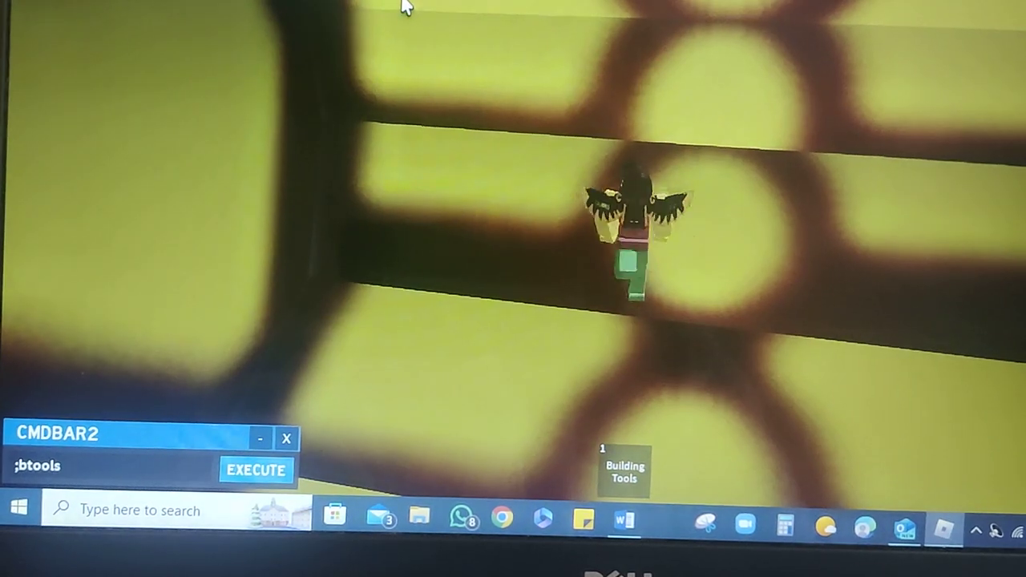
scroll(641, 48, "up", 5)
scroll(641, 48, "down", 5)
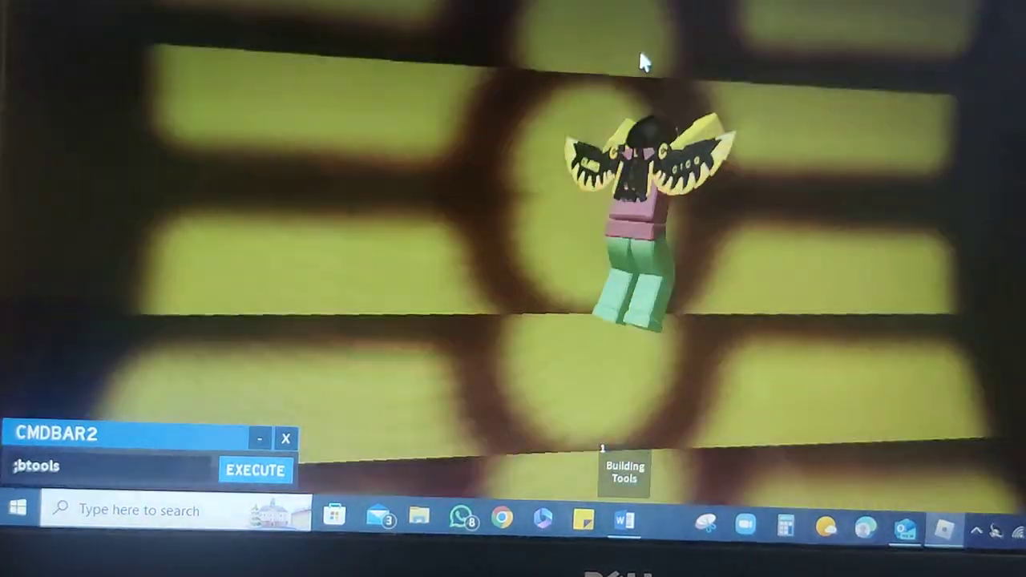
left_click_drag(638, 47, 645, 63)
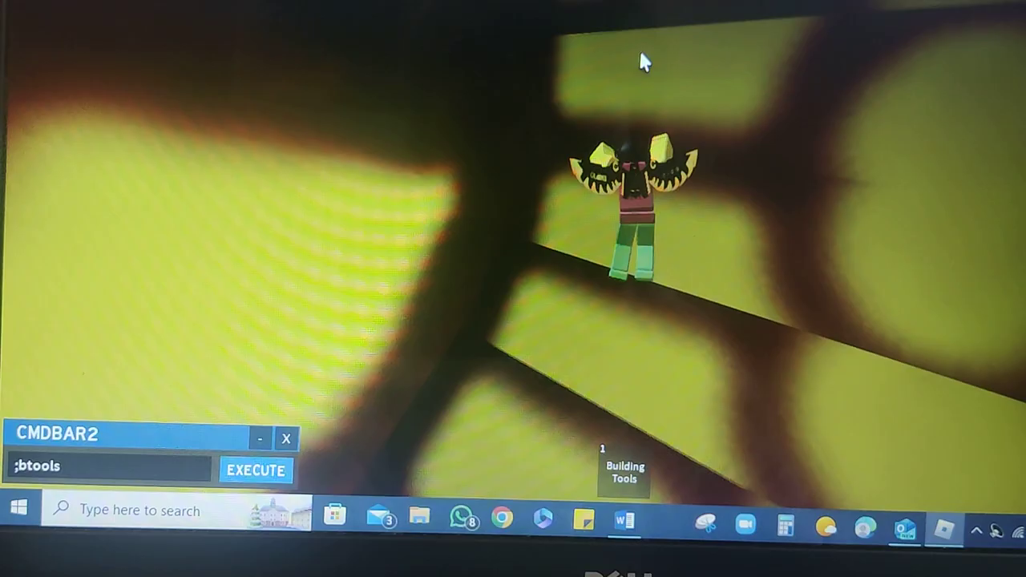
key("w")
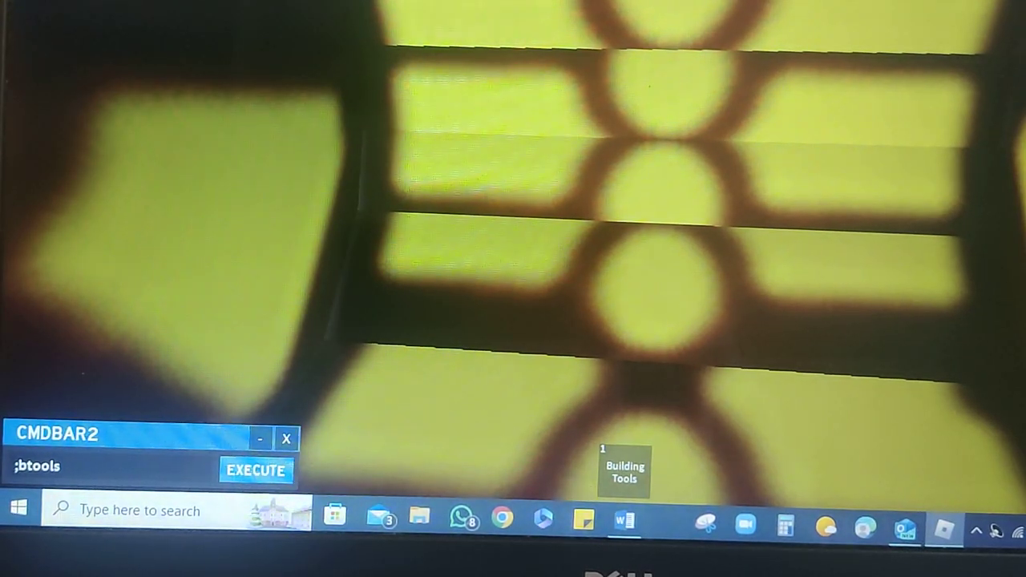
Equip Building Tools, rerun the btools command, and select a part to edit.
key("1")
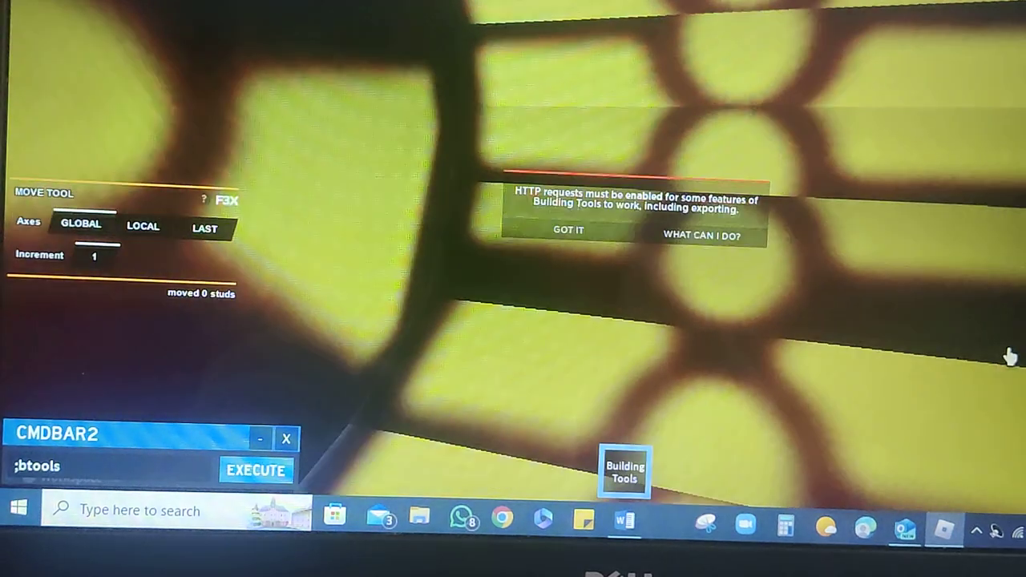
scroll(589, 226, "up", 5)
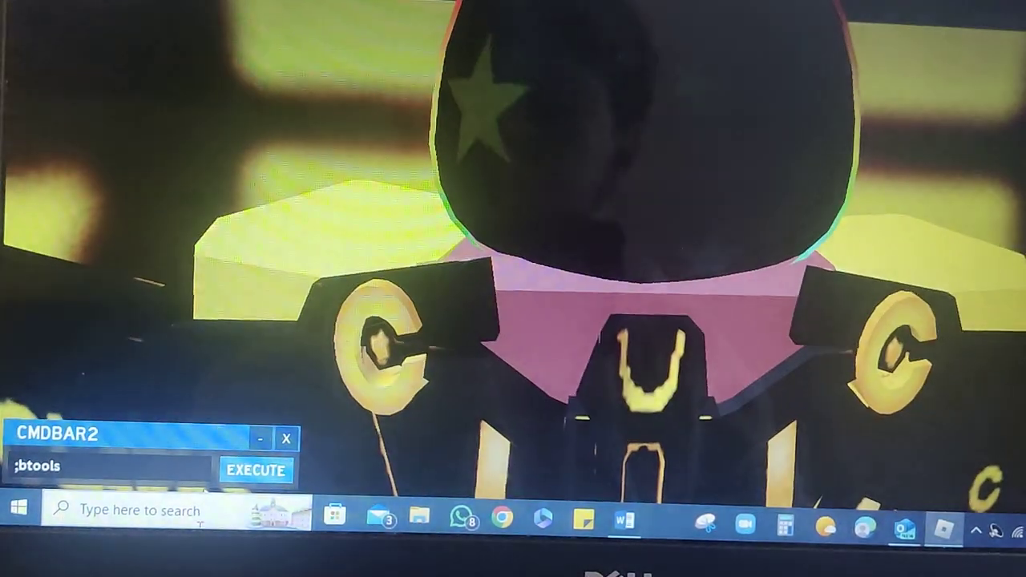
left_click(255, 470)
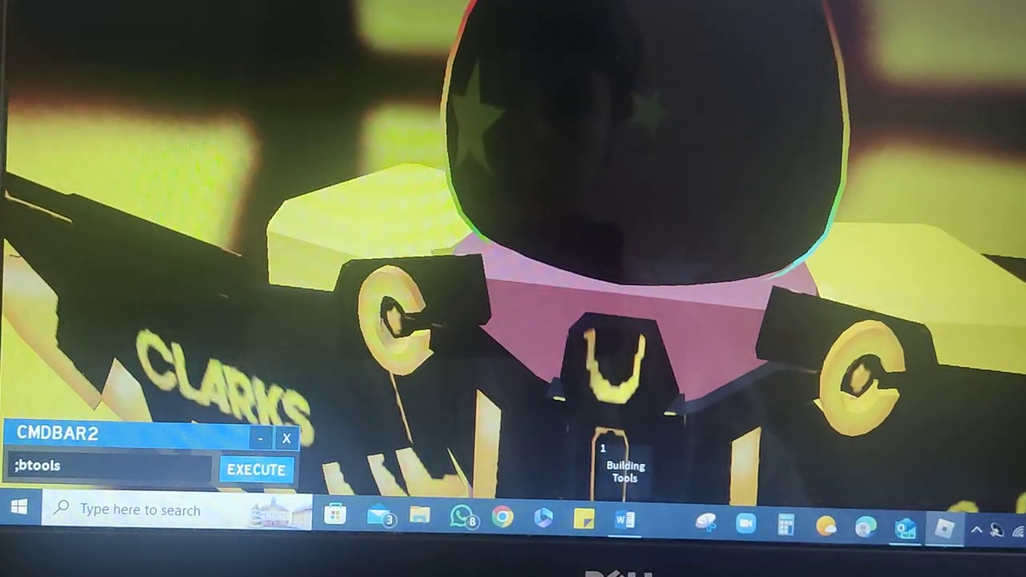
key("1")
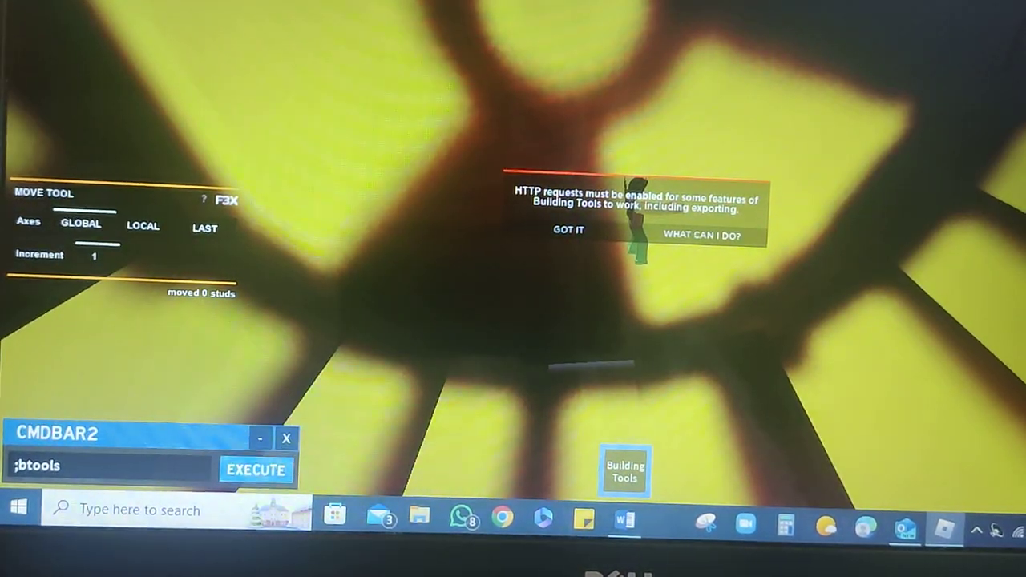
right_click(970, 275)
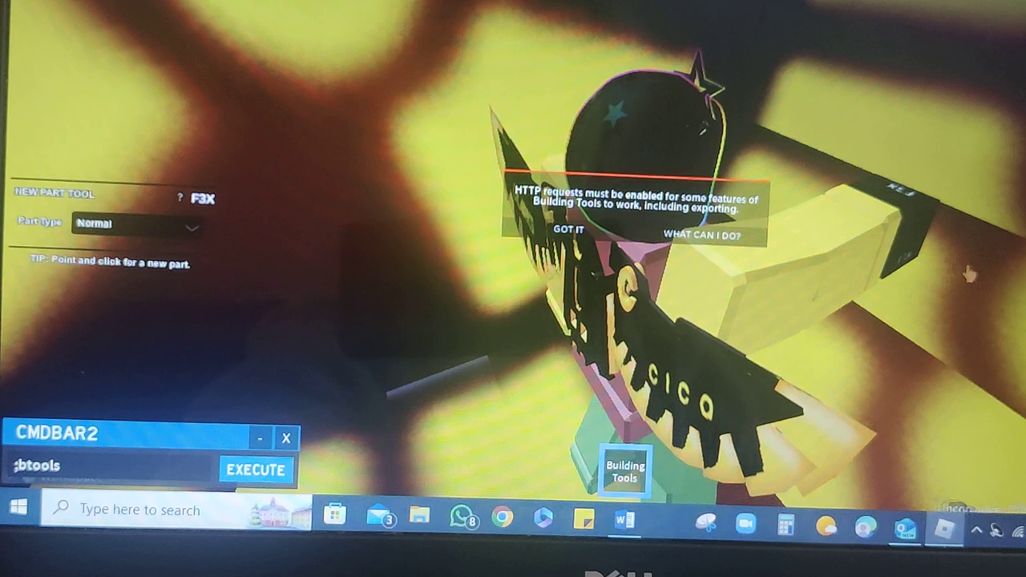
left_click(991, 180)
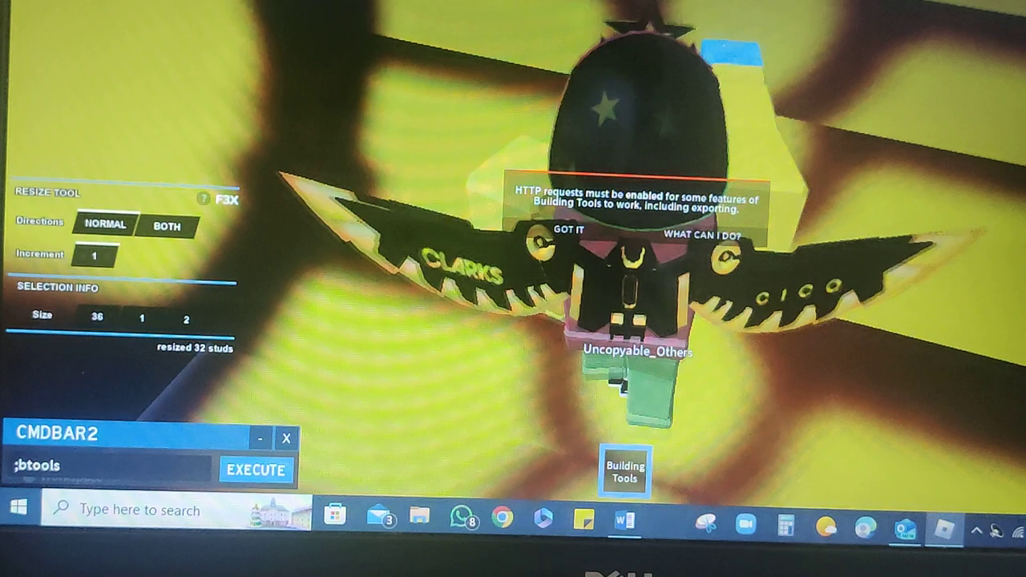
Stretch the part with F3X to 512 × 20 × 512 across the baseplate.
key("j")
scroll(918, 164, "down", 5)
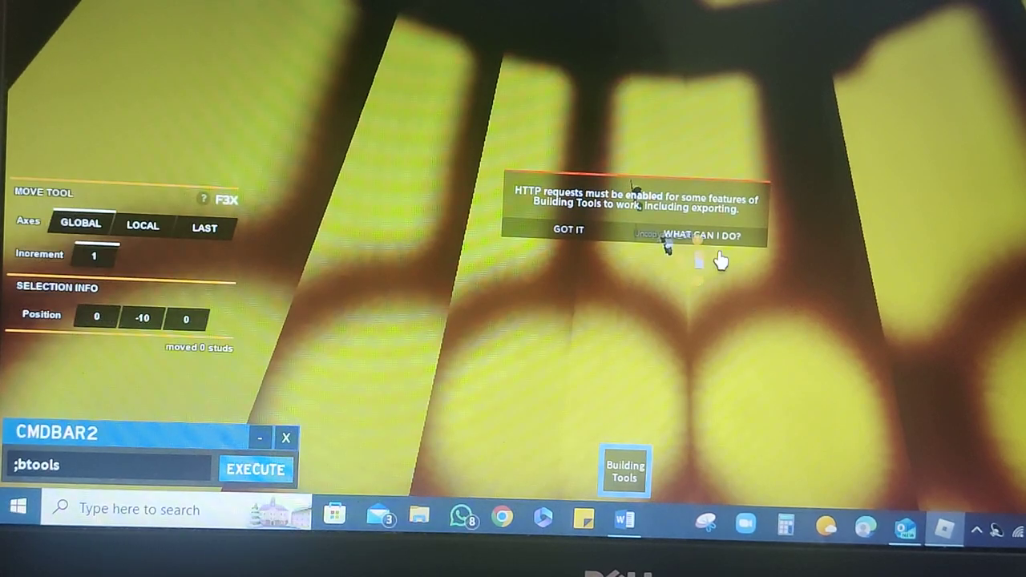
scroll(856, 257, "up", 8)
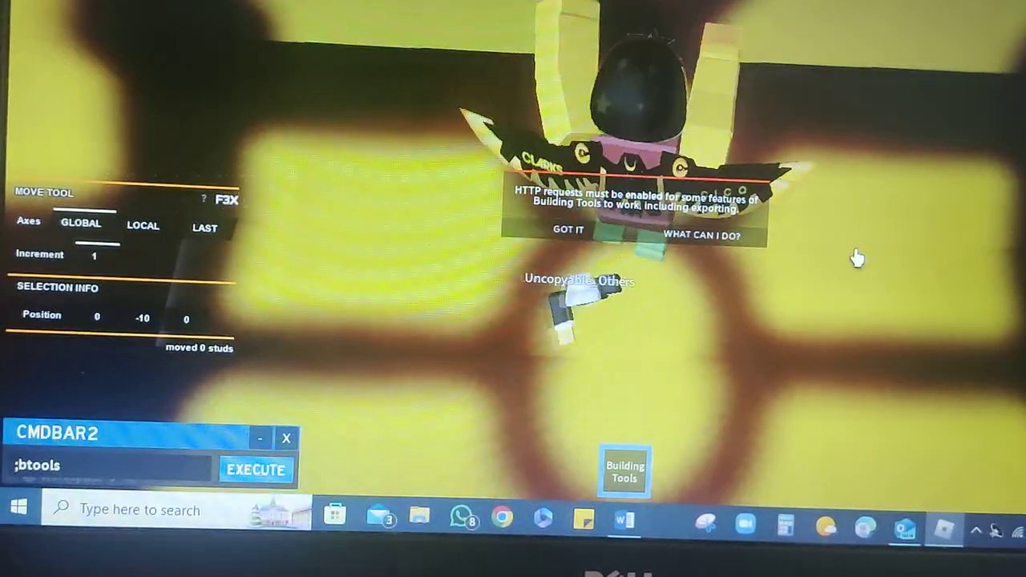
mouse_move(856, 256)
left_mouse_down()
mouse_move(639, 202)
mouse_move(835, 134)
left_mouse_up()
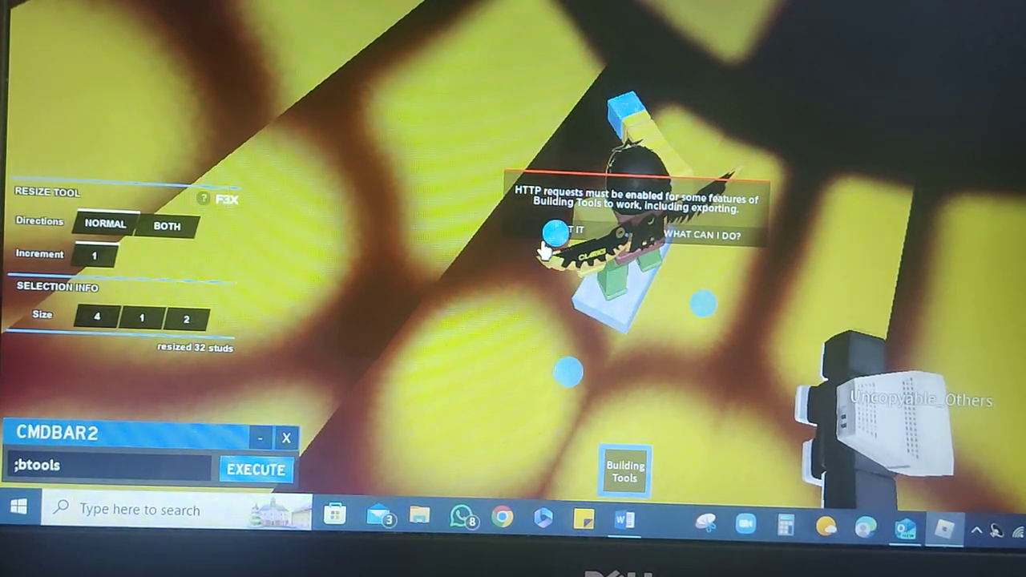
left_click_drag(555, 233, 313, 169)
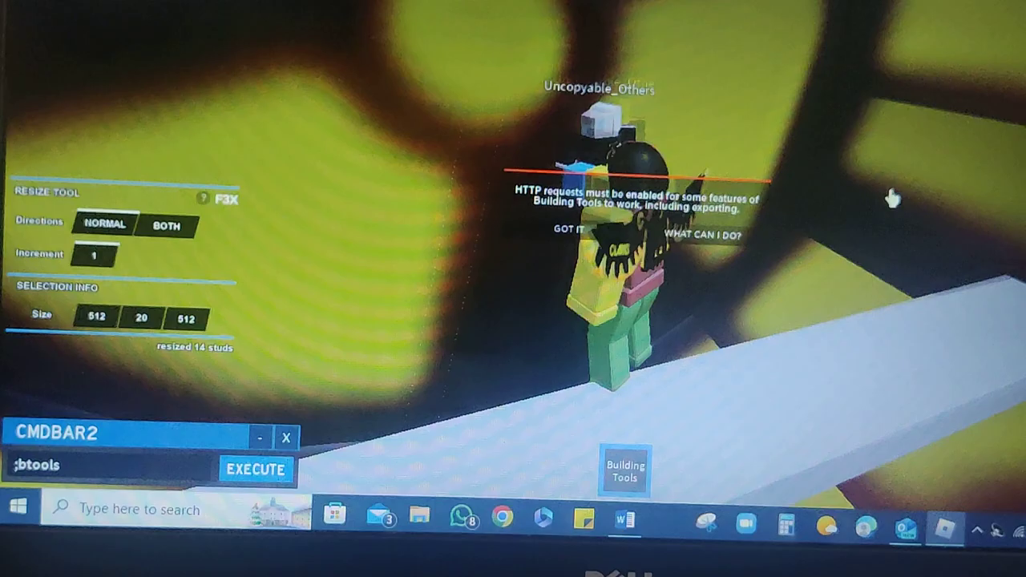
left_click_drag(891, 198, 891, 197)
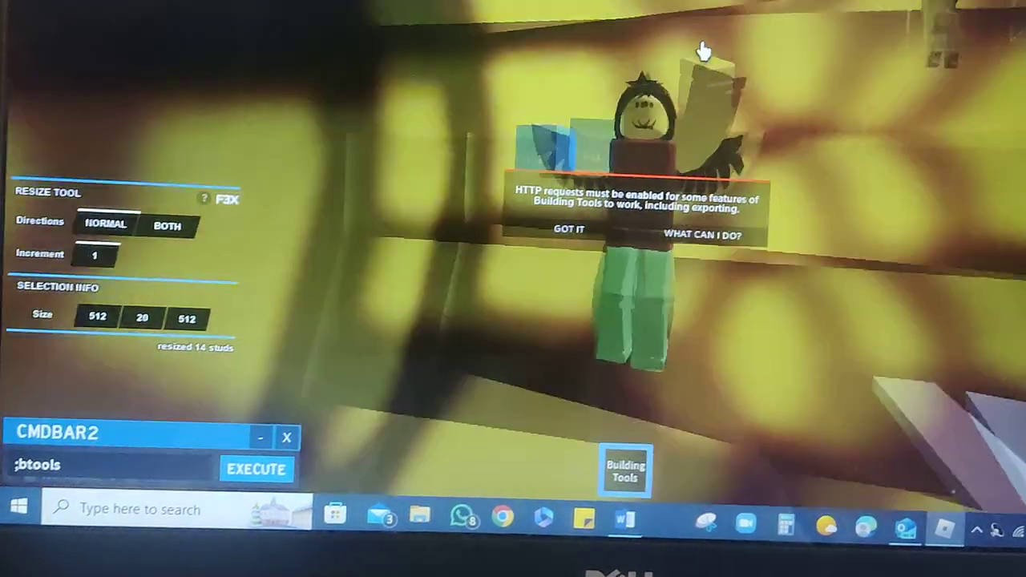
mouse_move(632, 15)
left_mouse_down()
mouse_move(703, 50)
mouse_move(699, 35)
left_mouse_up()
Erase the old ;btools text from the CMDBAR2 command input.
left_click(105, 466)
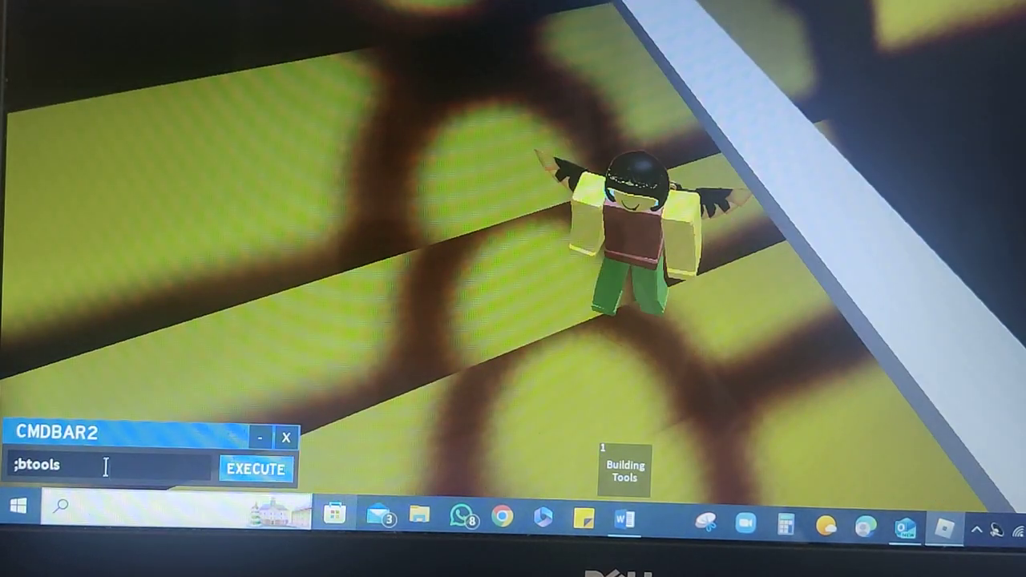
left_click(108, 463)
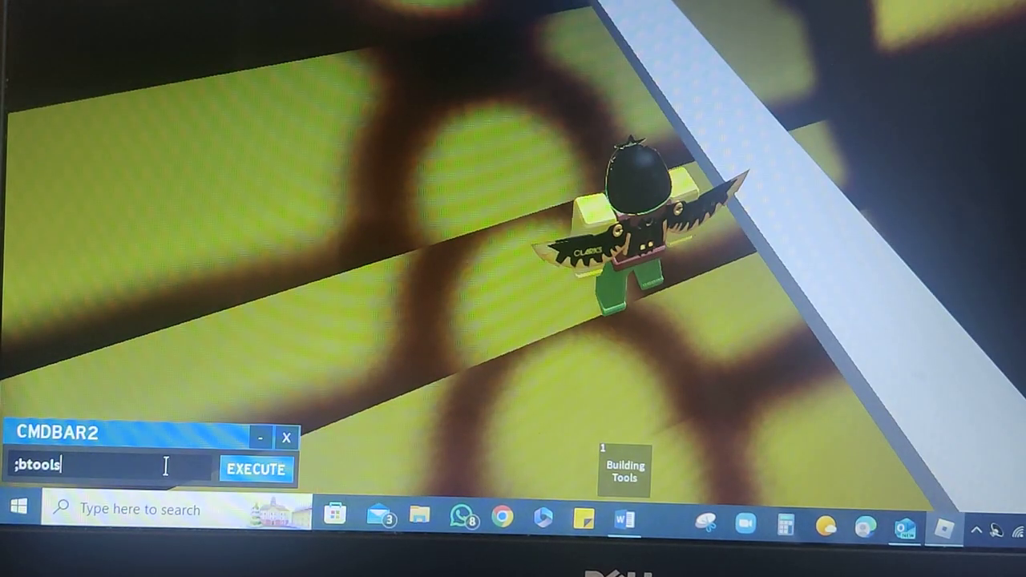
key("BackSpace")
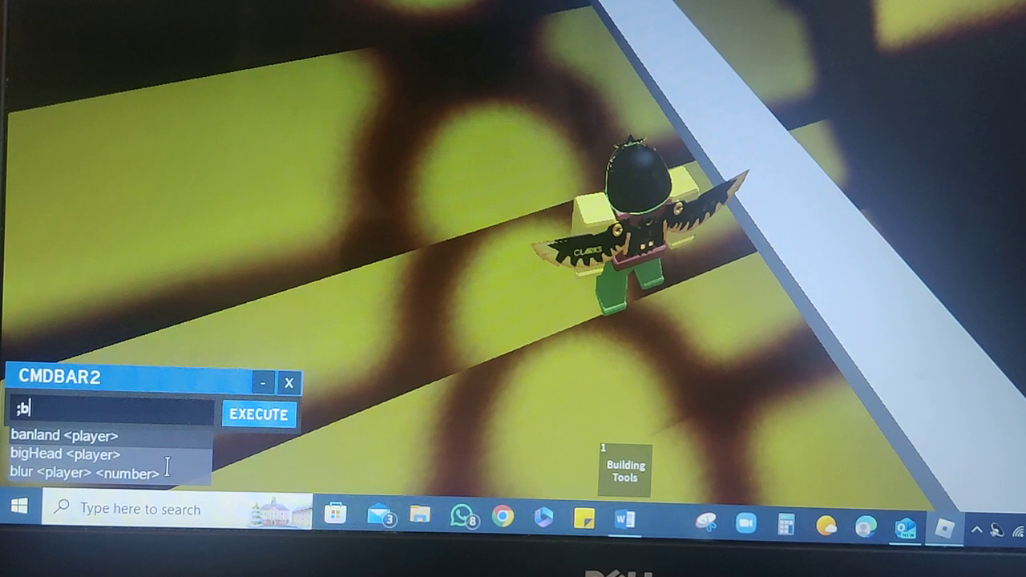
key("BackSpace")
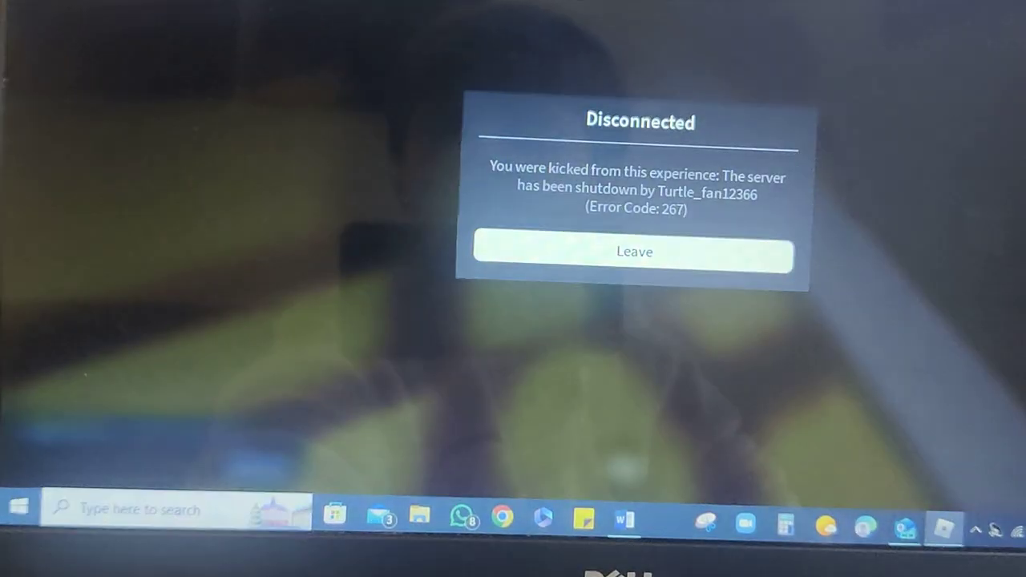
Leave the shut-down server and the following disconnected game.
left_click(735, 258)
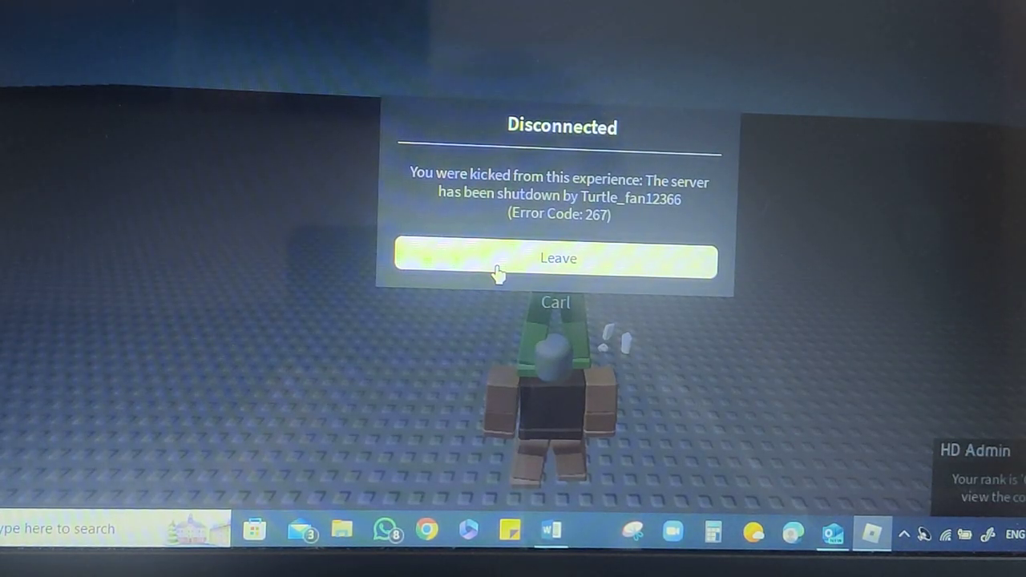
left_click(500, 271)
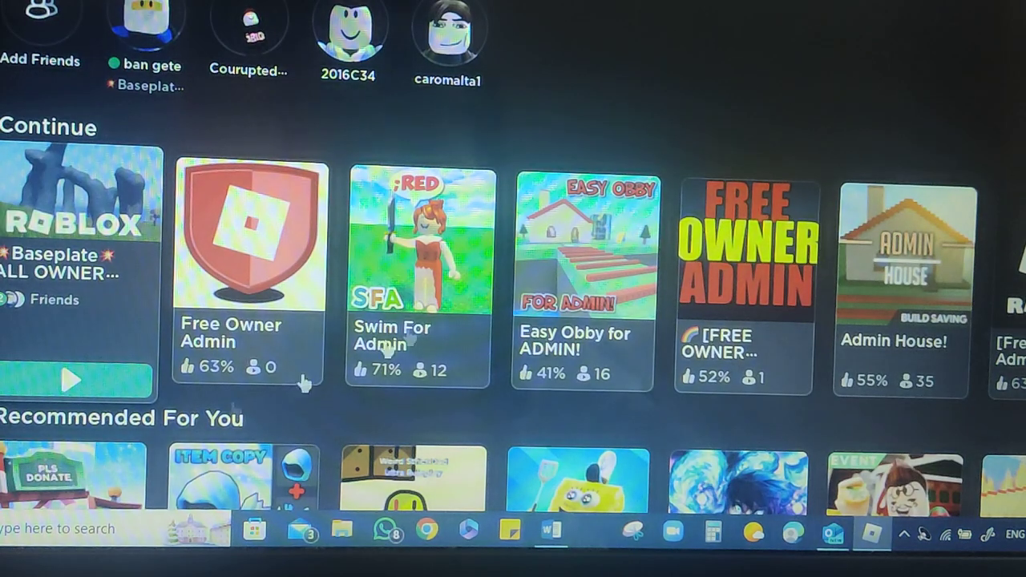
Rejoin the Baseplate ALL OWNER ADMIN game from the Continue row.
left_click(112, 389)
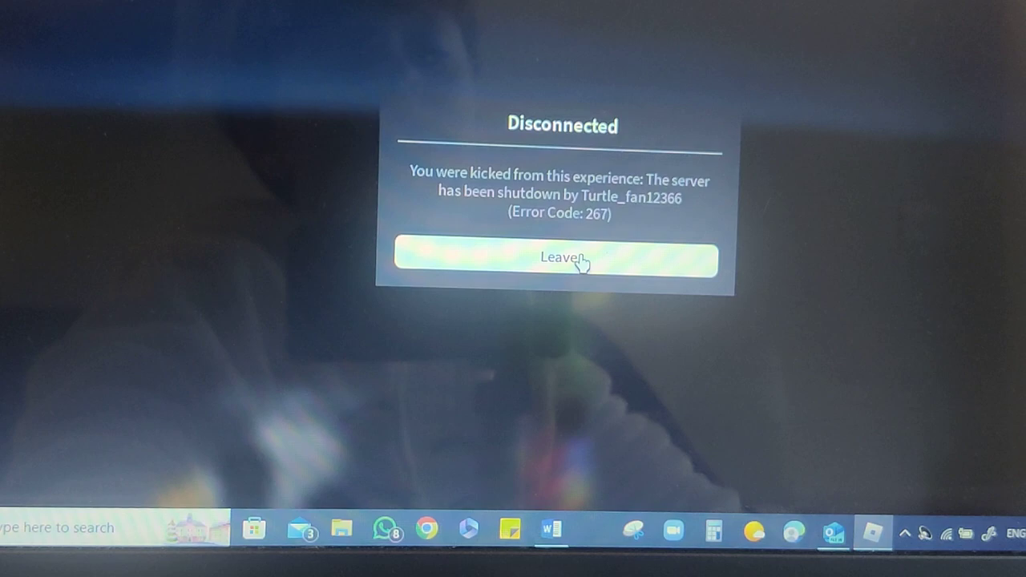
Leave the shut-down server from the Disconnected dialog.
left_click(582, 260)
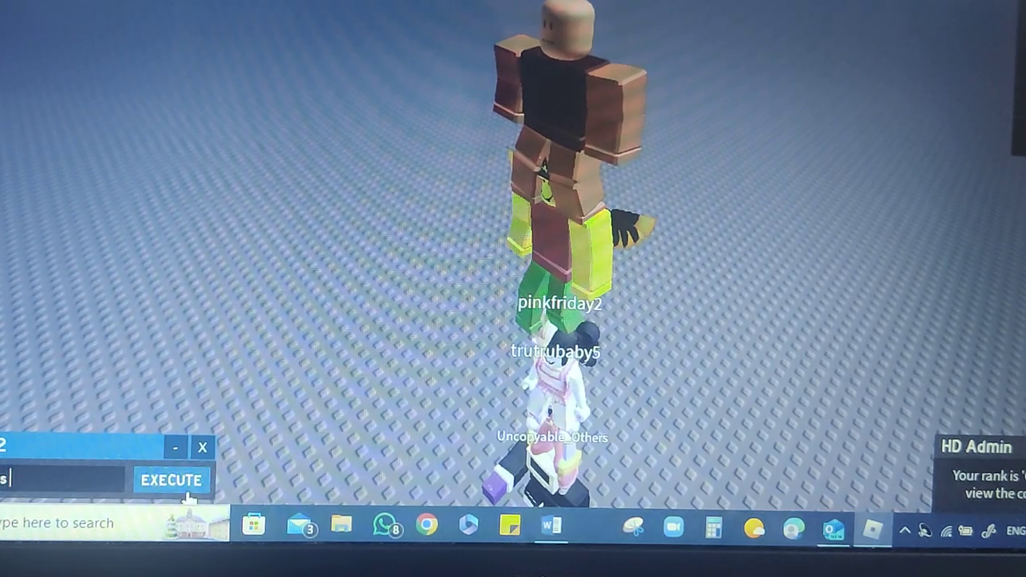
Orbit the camera to the avatar, walk it forward and back, then focus the admin command input.
right_click(603, 322)
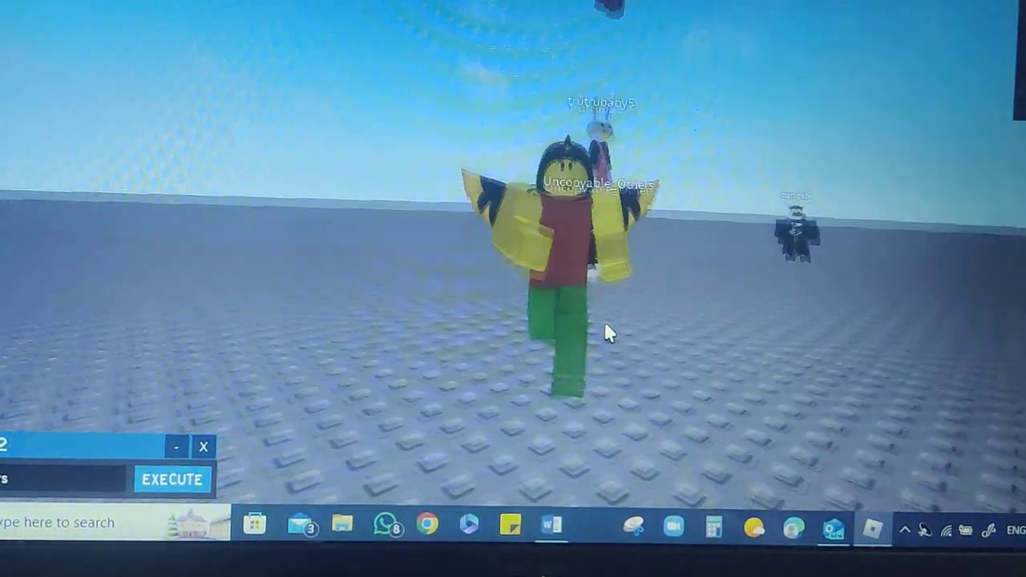
left_click_drag(605, 321, 601, 315)
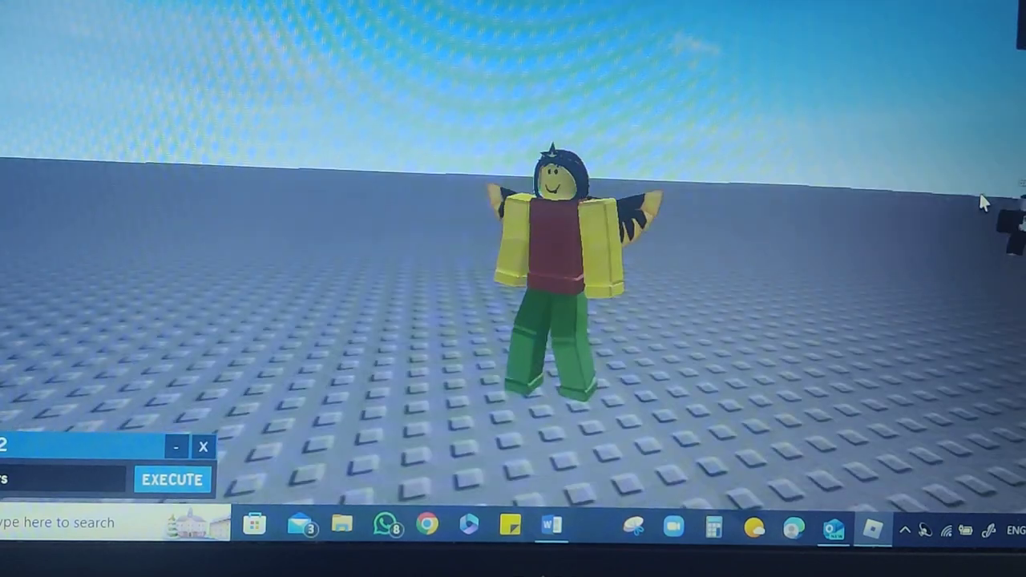
key("w")
key("s")
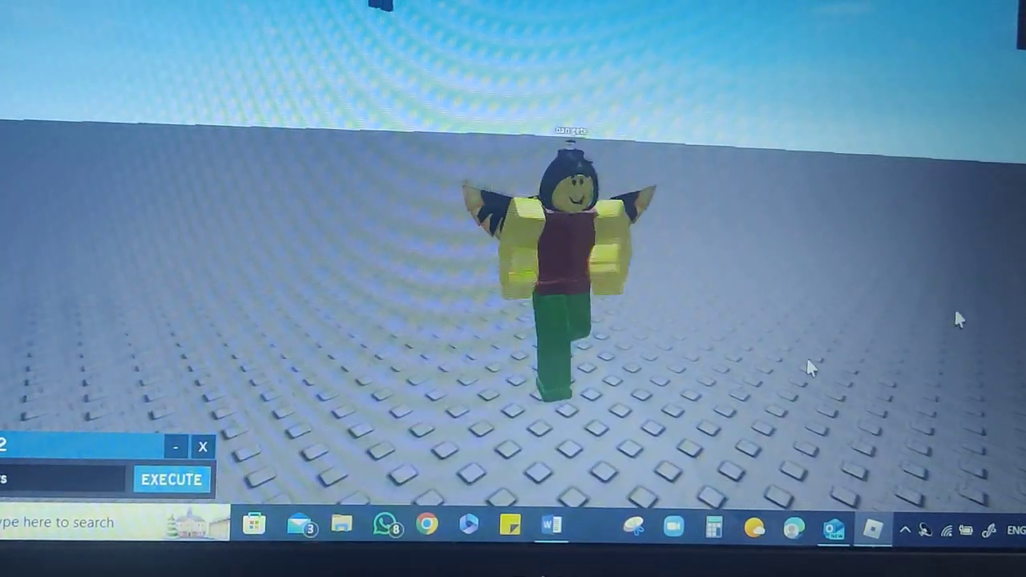
left_click(92, 478)
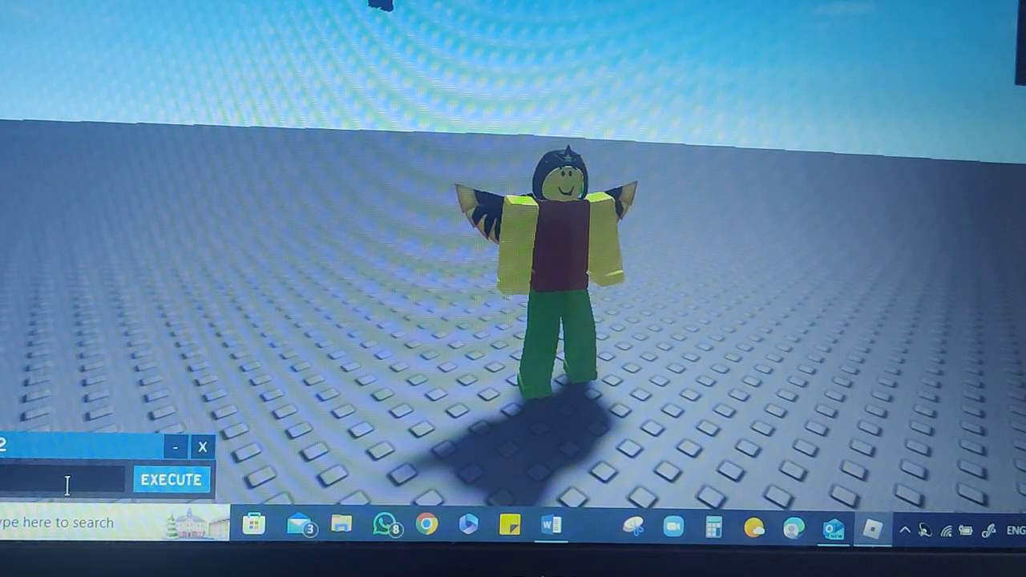
type("s")
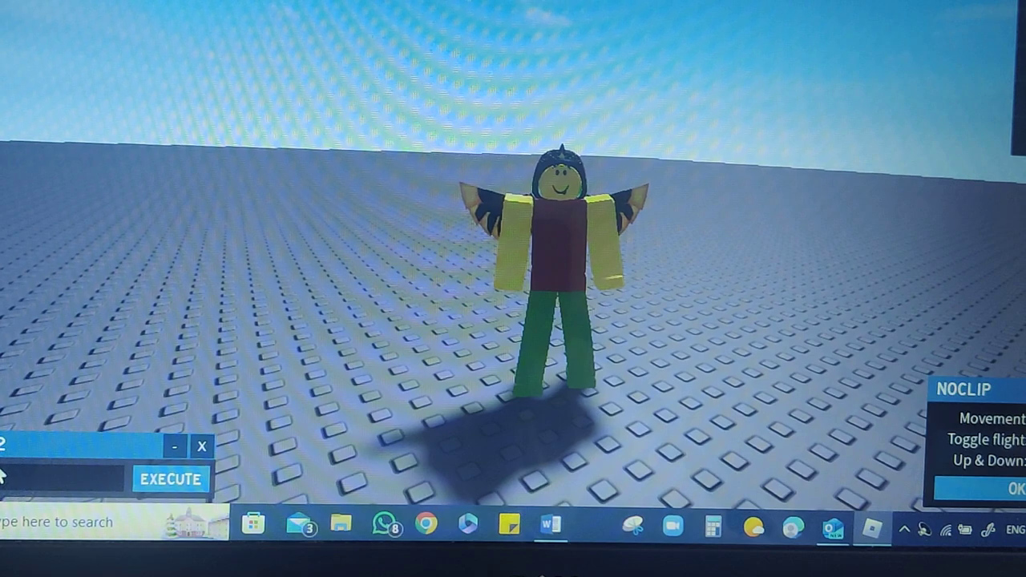
type("s")
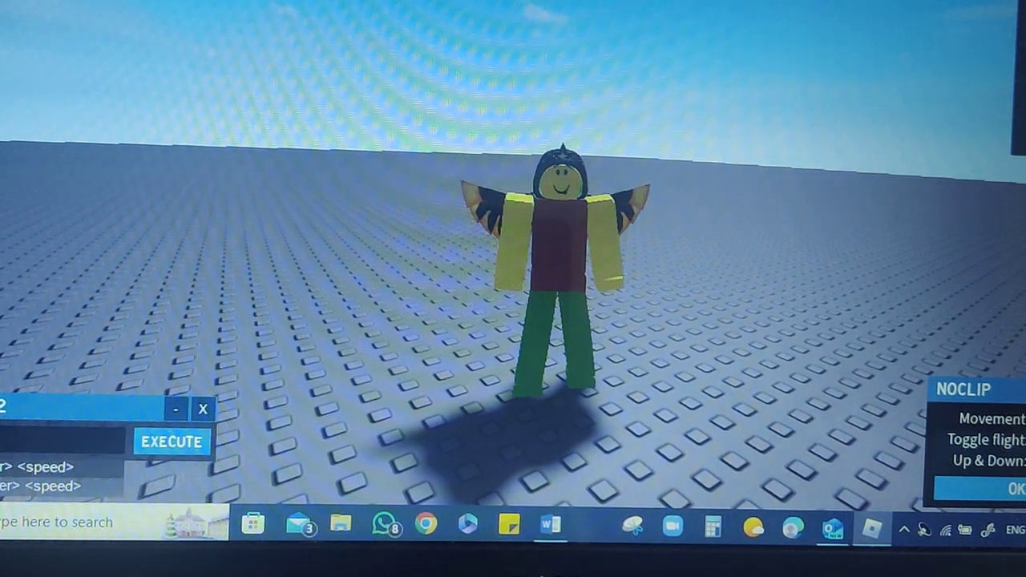
Erase the partially typed commands in CMDBAR2.
key("Return")
type("m")
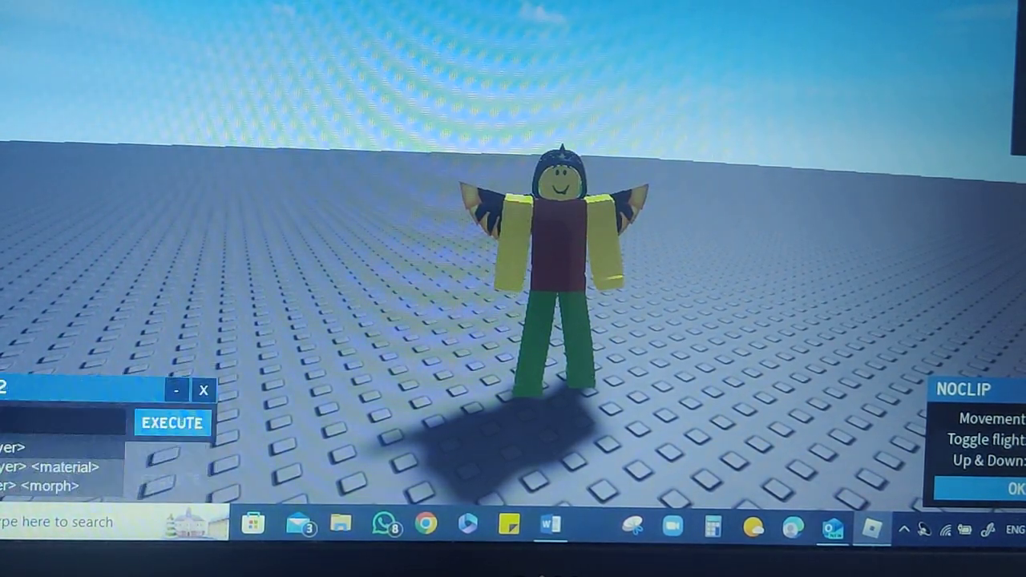
type("s")
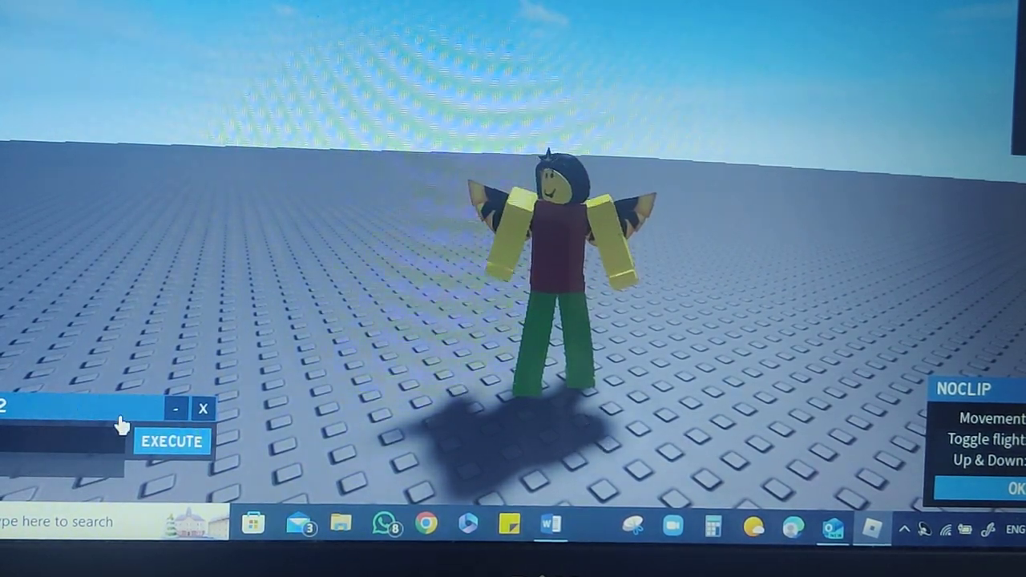
key("Return")
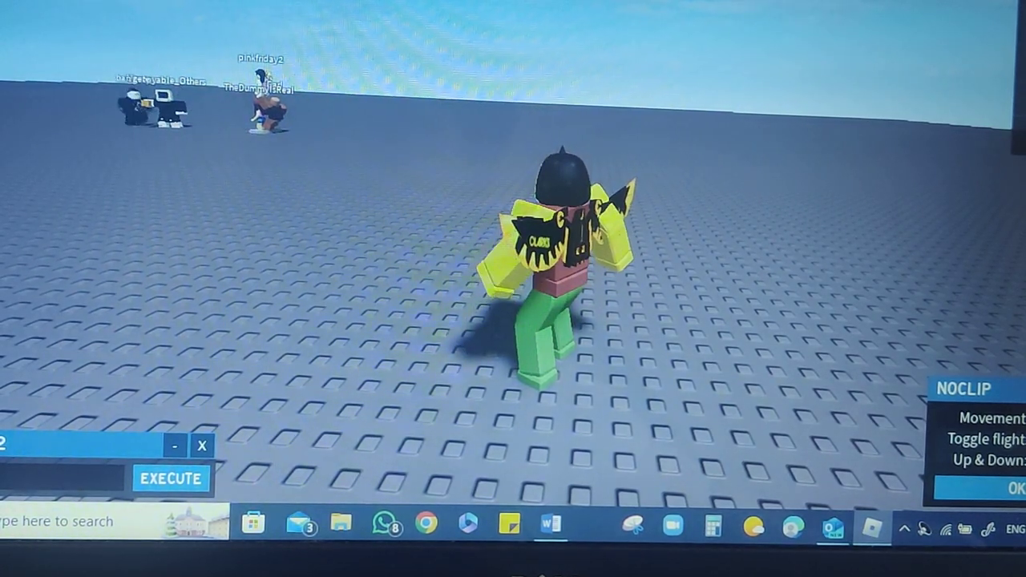
Reset the character from the game menu and turn the camera toward the player group.
key("Escape")
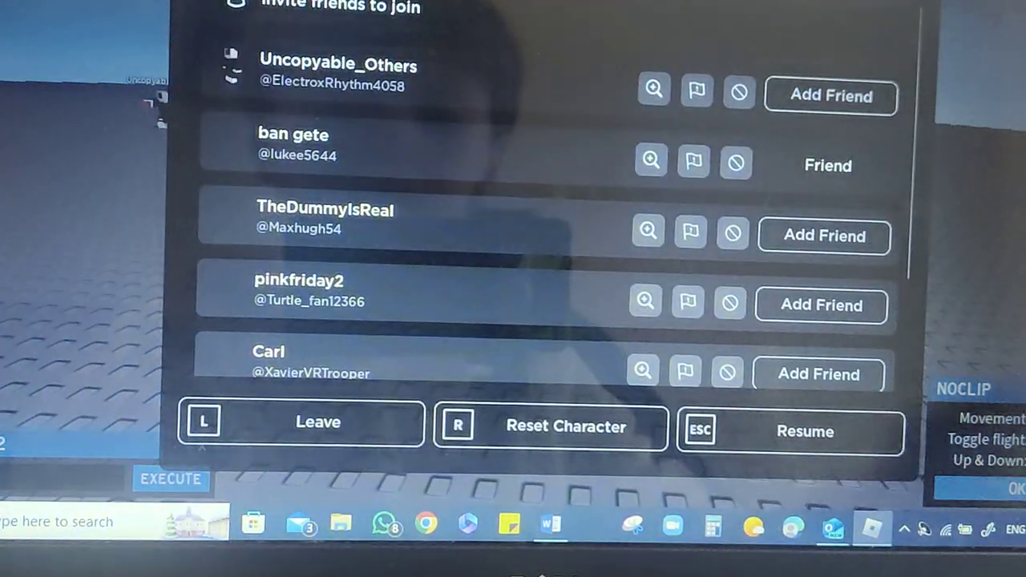
key("r")
key("Return")
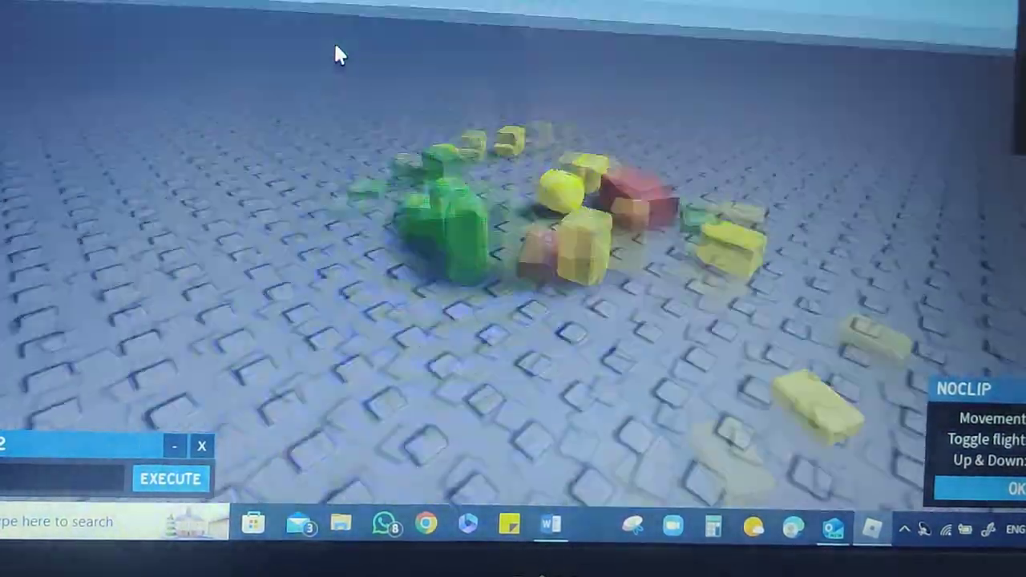
left_click_drag(333, 40, 369, 83)
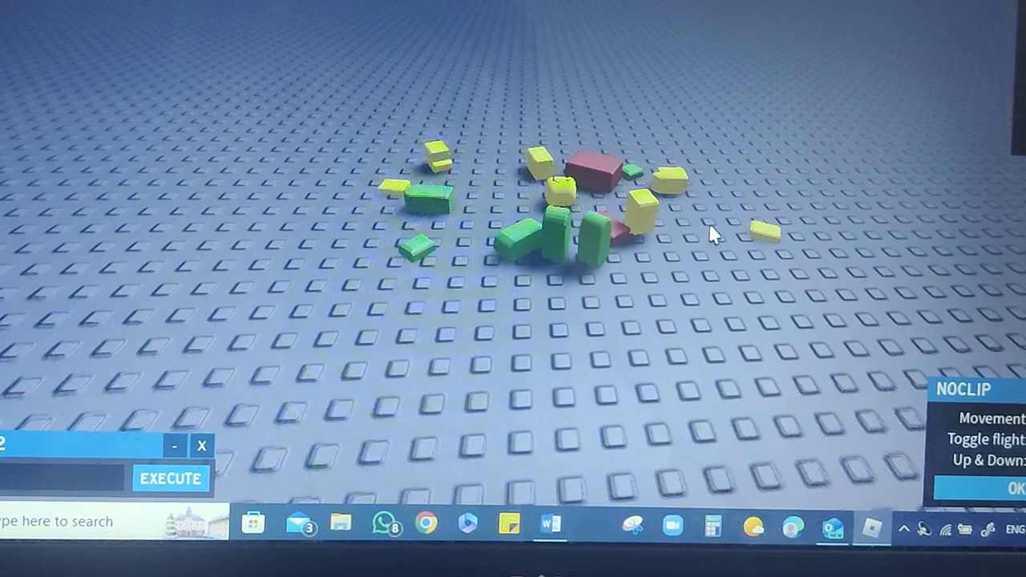
left_click_drag(617, 264, 708, 223)
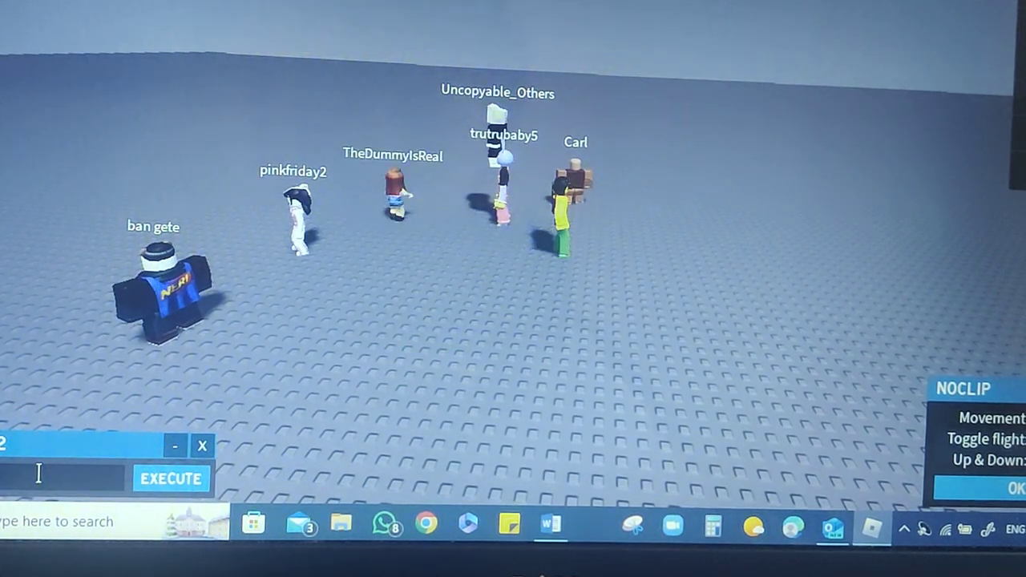
type(";")
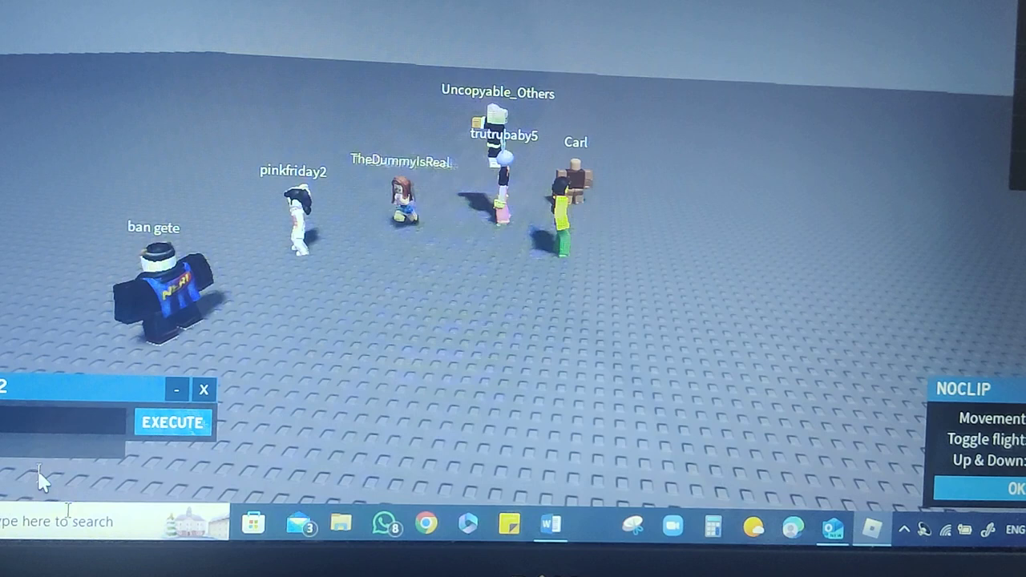
Run several ;-prefixed admin commands targeting ban gete from the executor box.
left_click(181, 417)
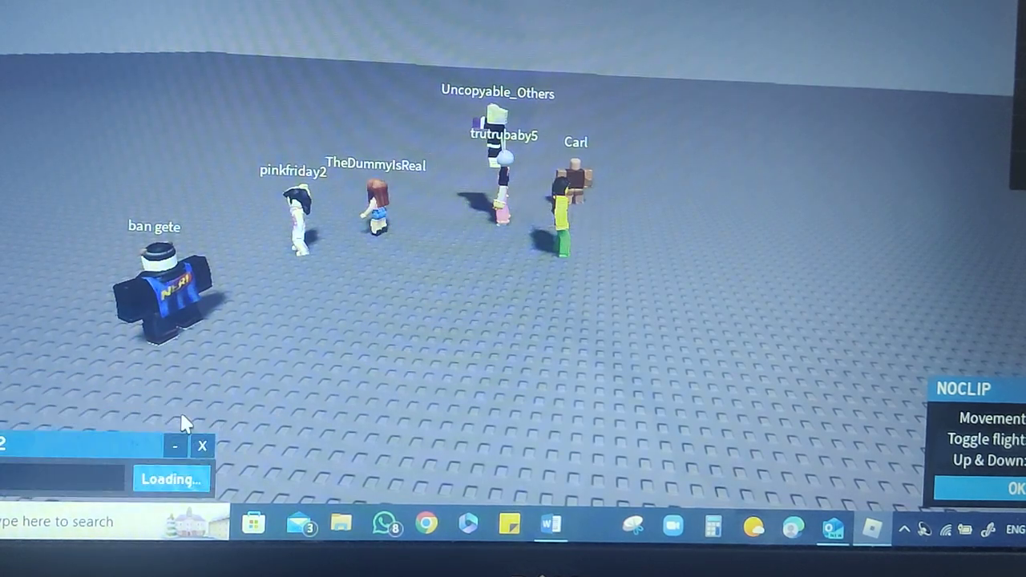
left_click(40, 484)
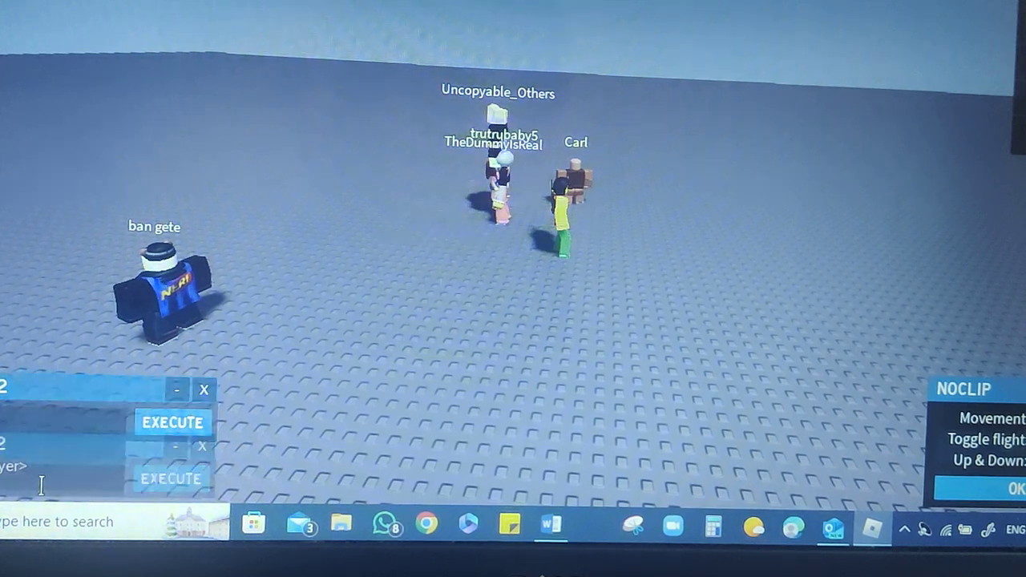
type("m")
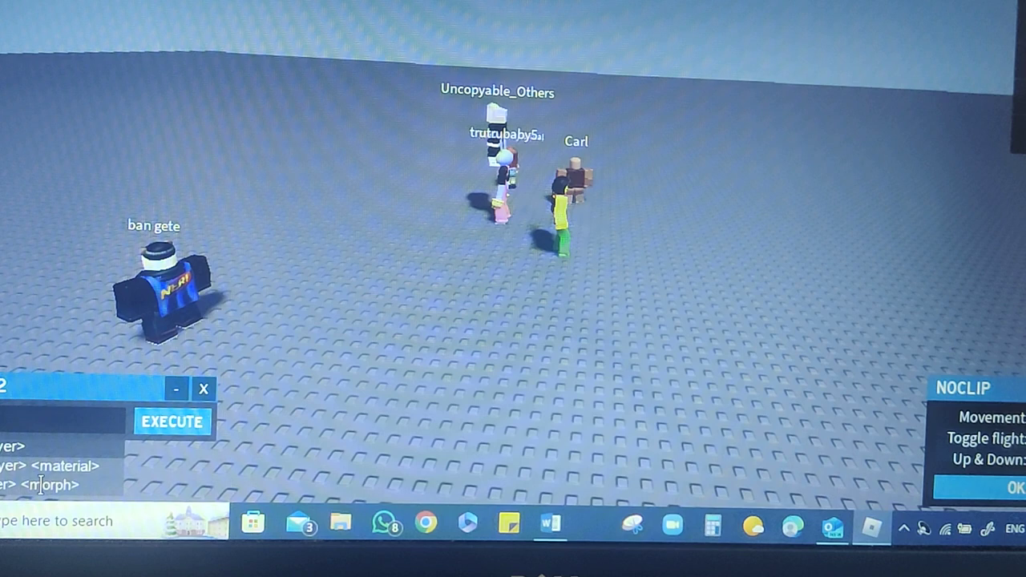
left_click(42, 485)
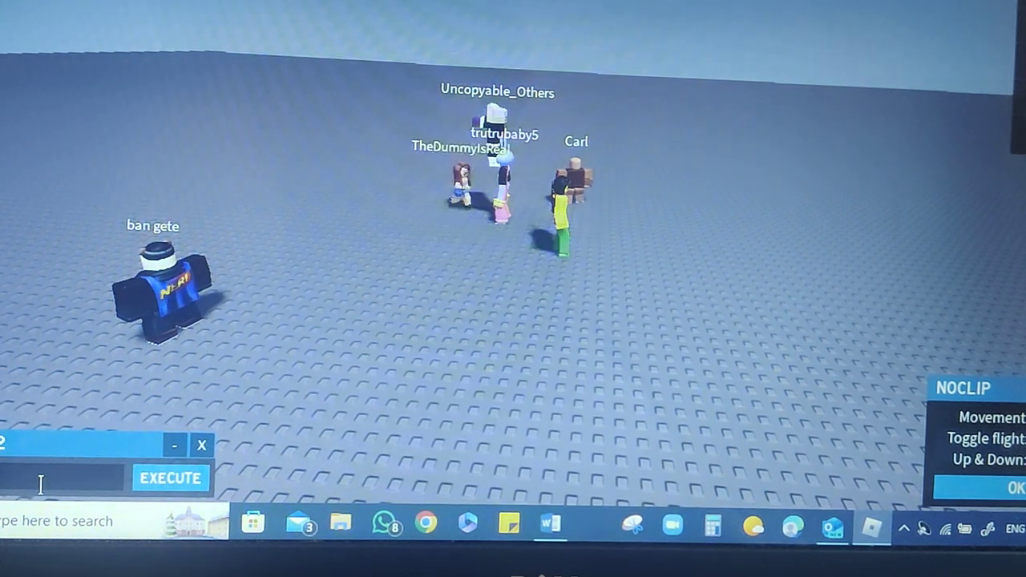
type("m")
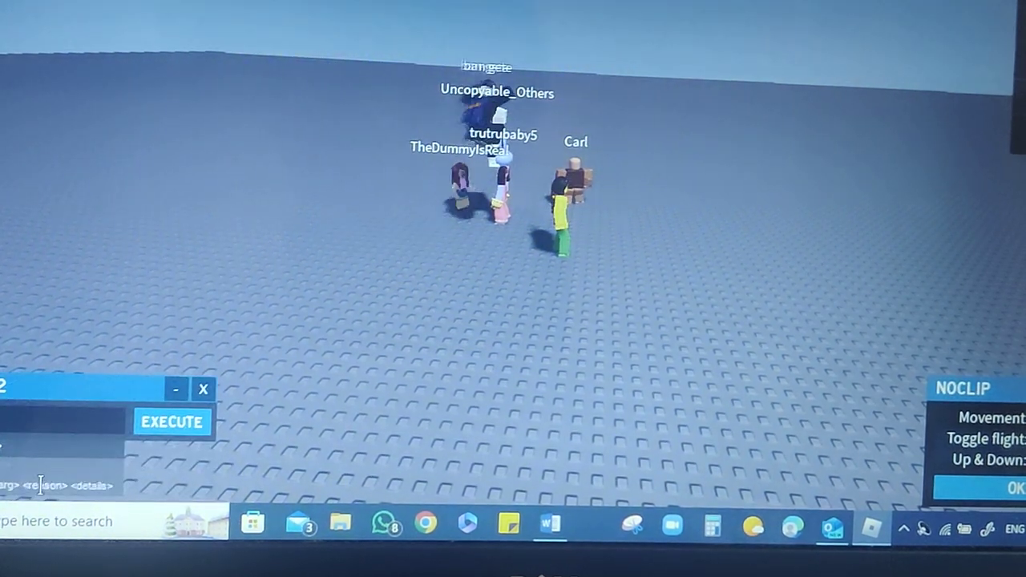
key("Return")
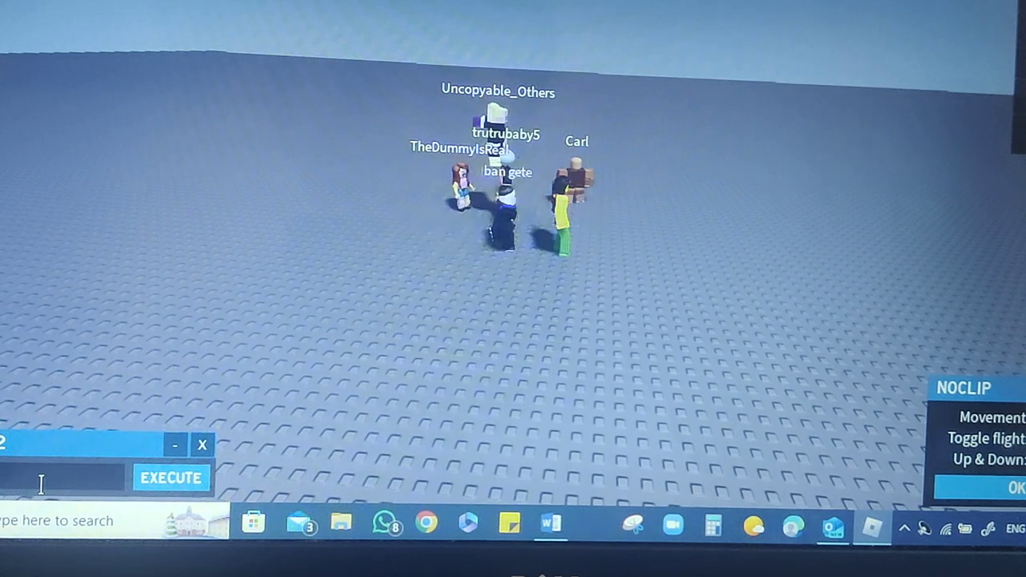
type("b")
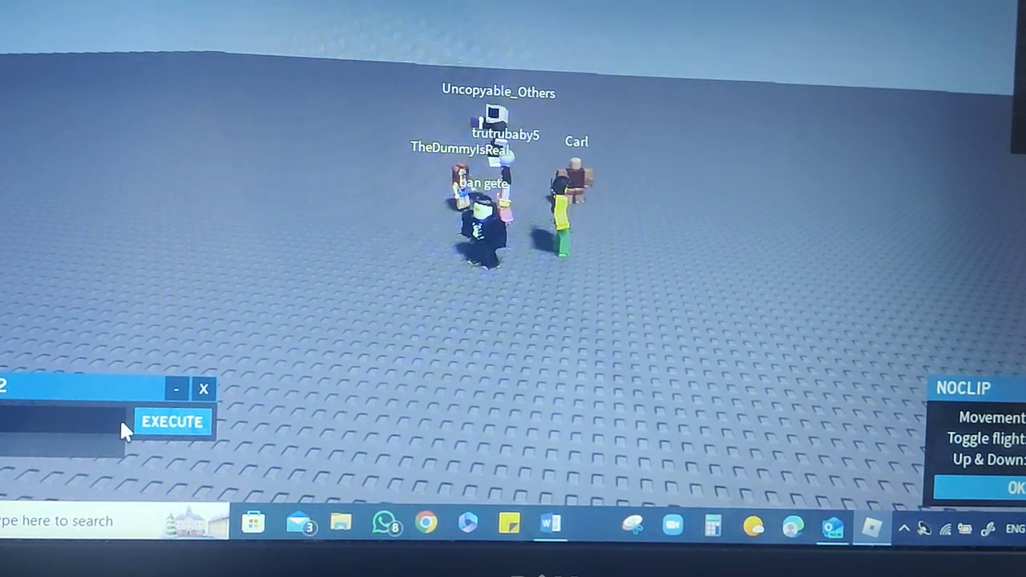
left_click(171, 422)
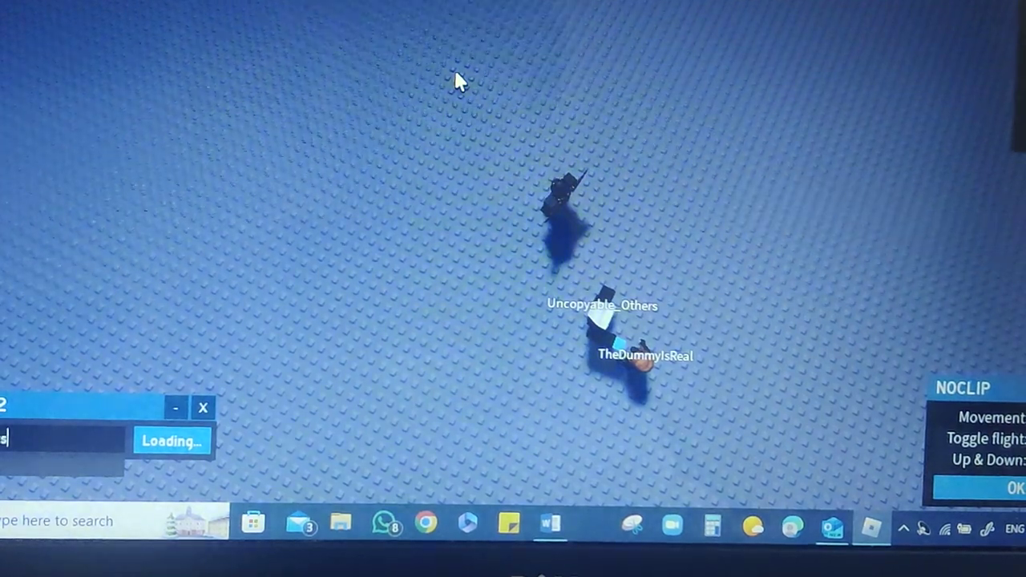
type("sw")
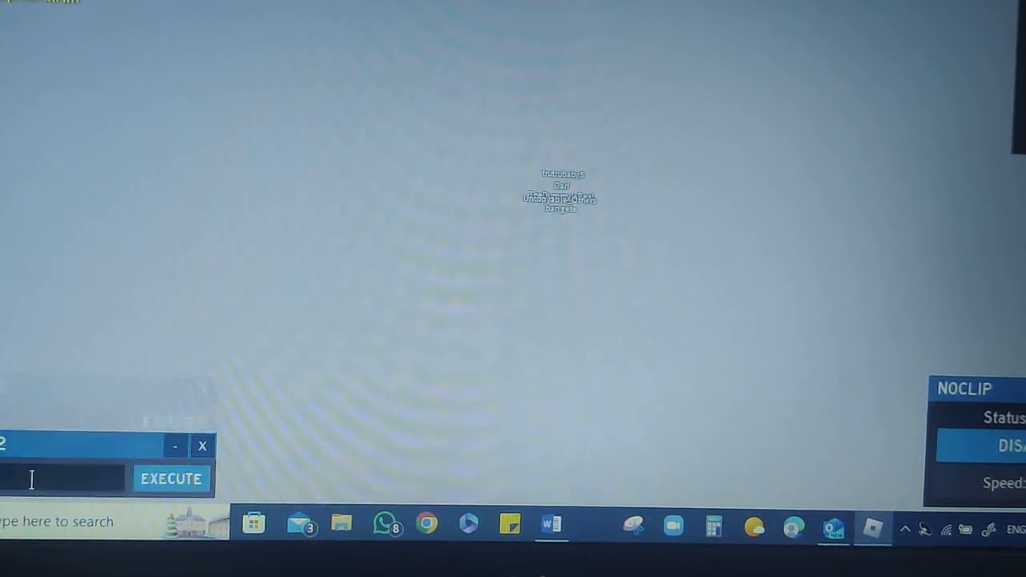
type(";")
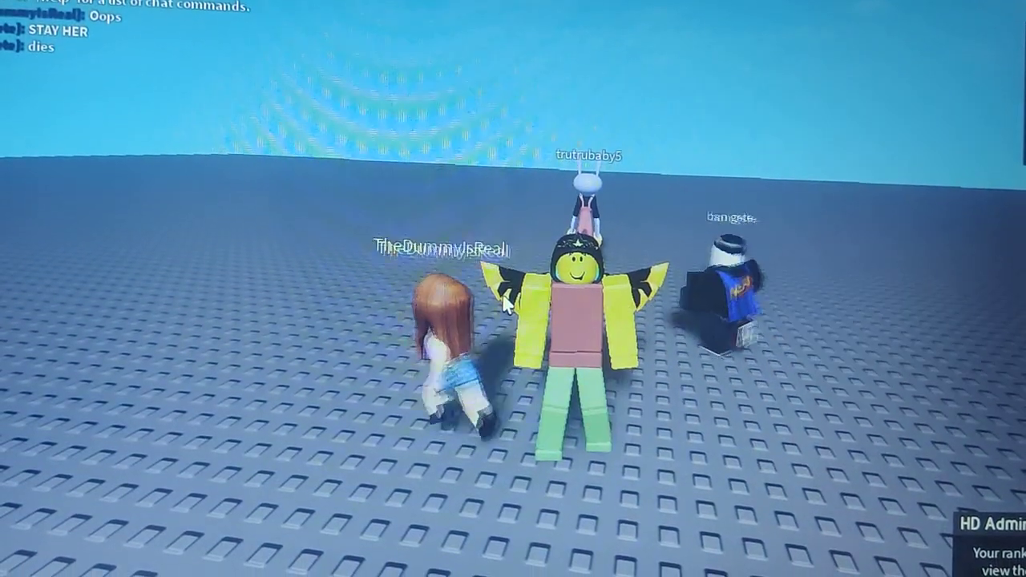
Bring up the admin command bar and run a command targeting 'others'.
key("apostrophe")
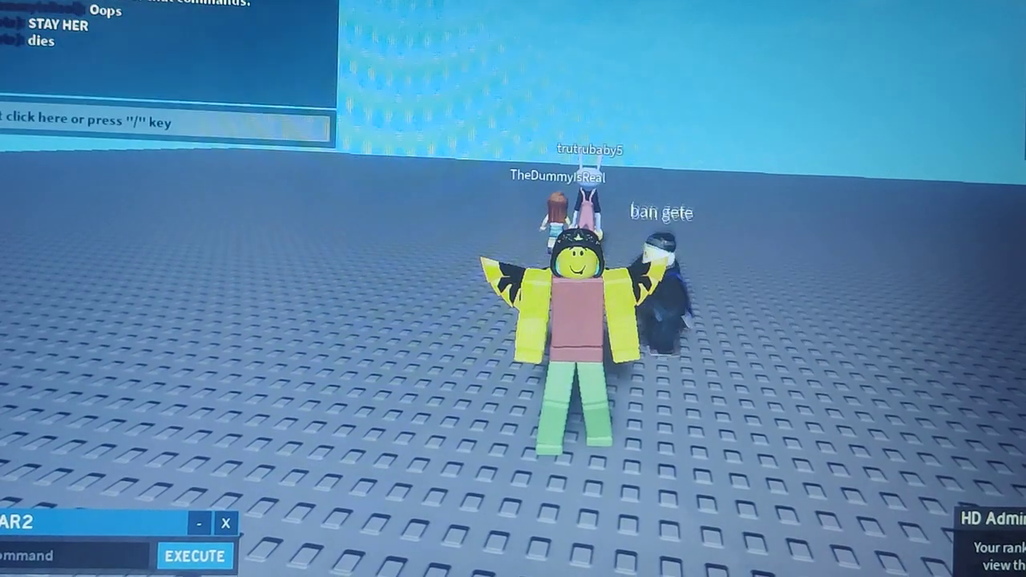
left_click(25, 556)
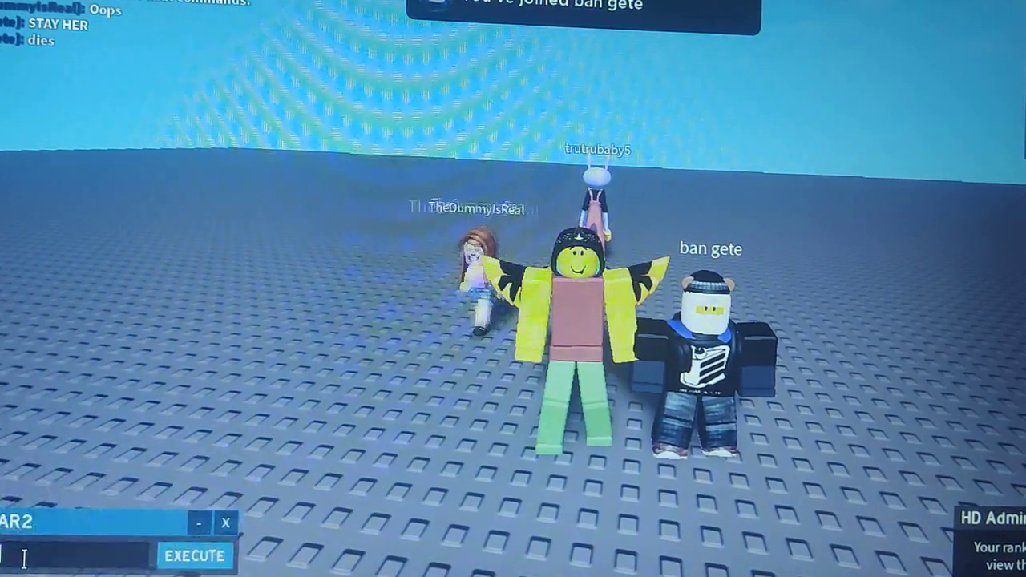
type("others")
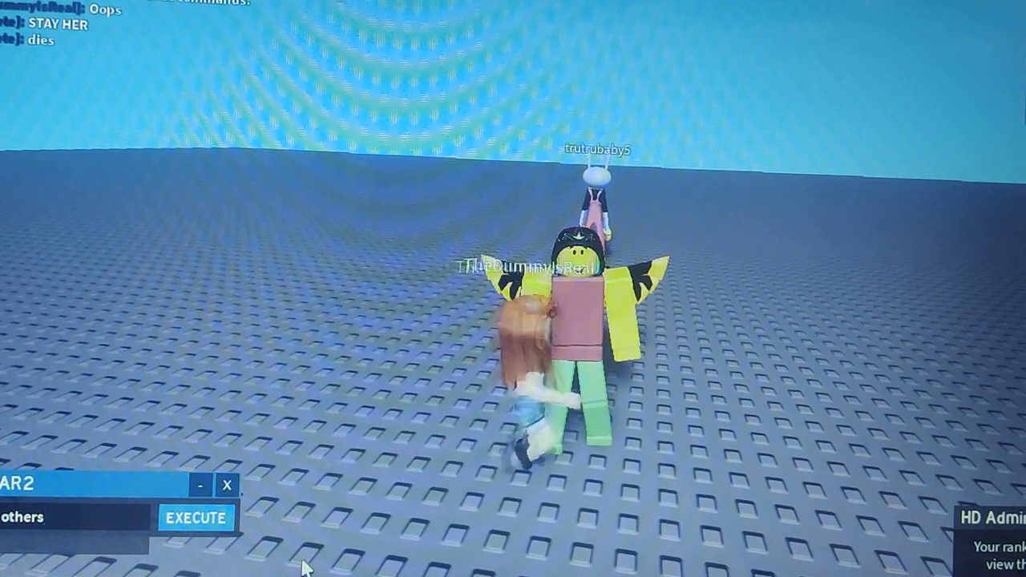
left_click(192, 519)
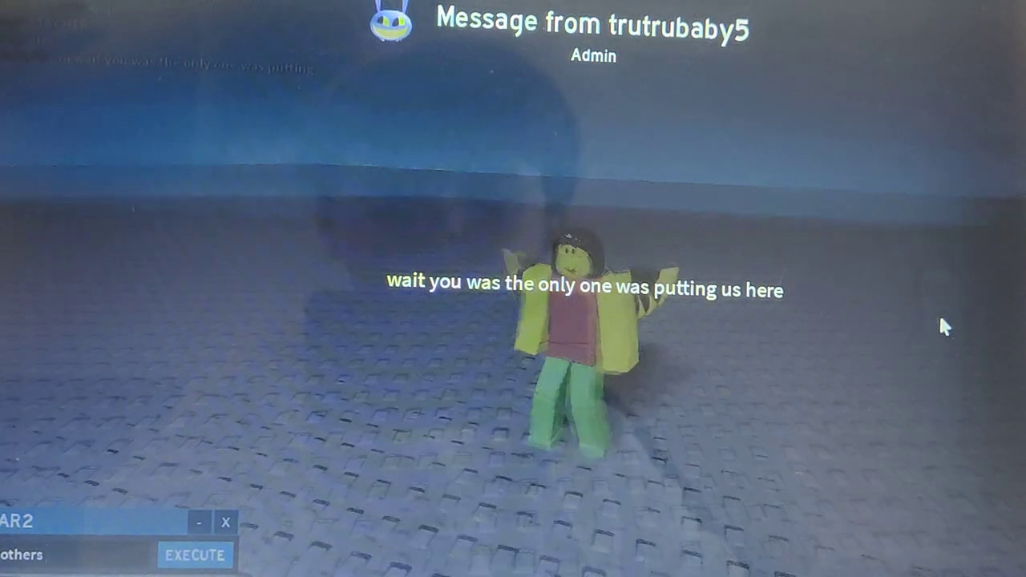
type(" wwwwwwwwwwww")
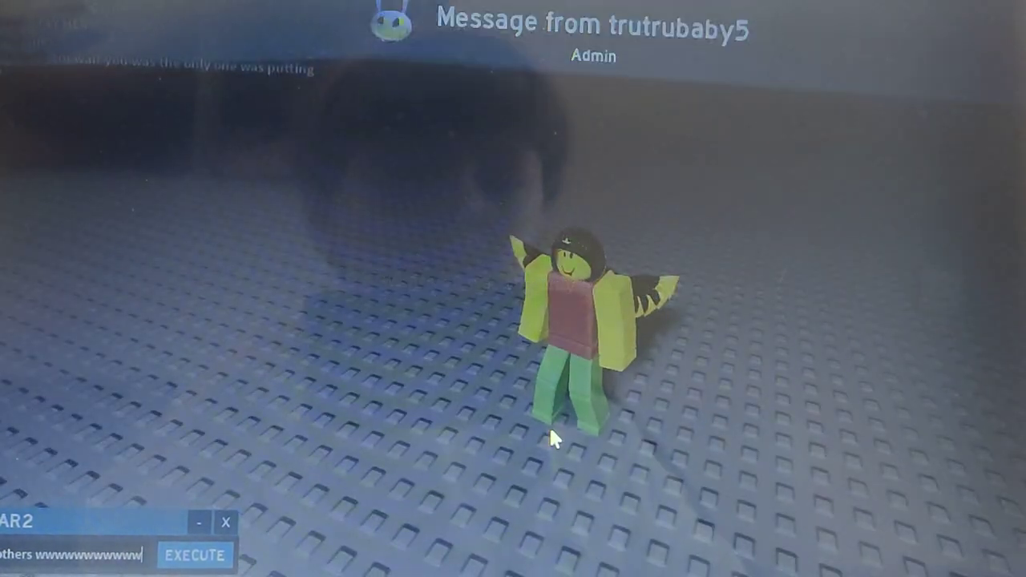
Delete the stray repeated w characters from the command box.
key("BackSpace")
key("BackSpace")
key("BackSpace")
key("BackSpace")
key("BackSpace")
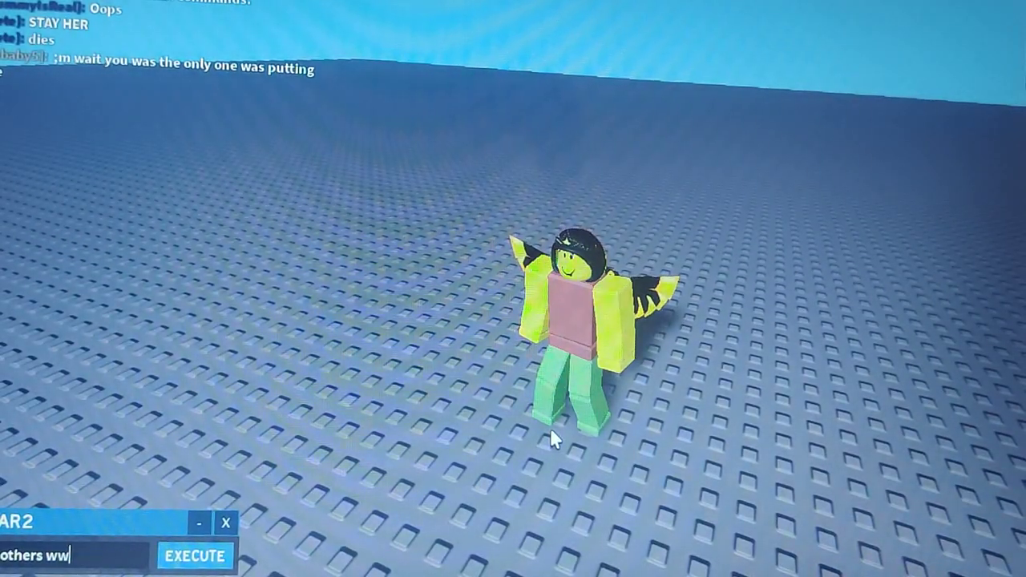
key("BackSpace")
key("BackSpace")
key("BackSpace")
key("BackSpace")
key("BackSpace")
key("BackSpace")
key("BackSpace")
key("BackSpace")
key("BackSpace")
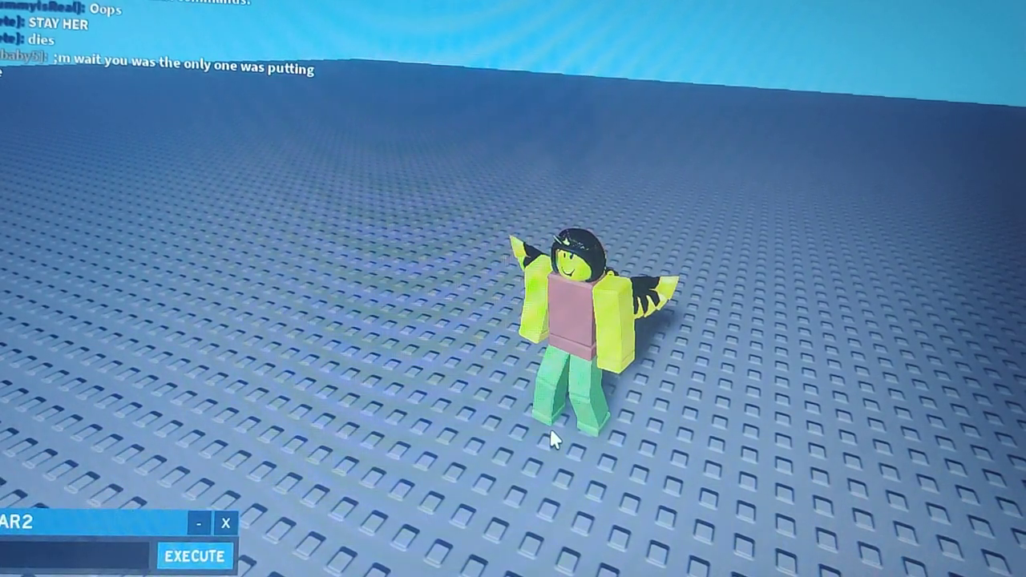
type("s")
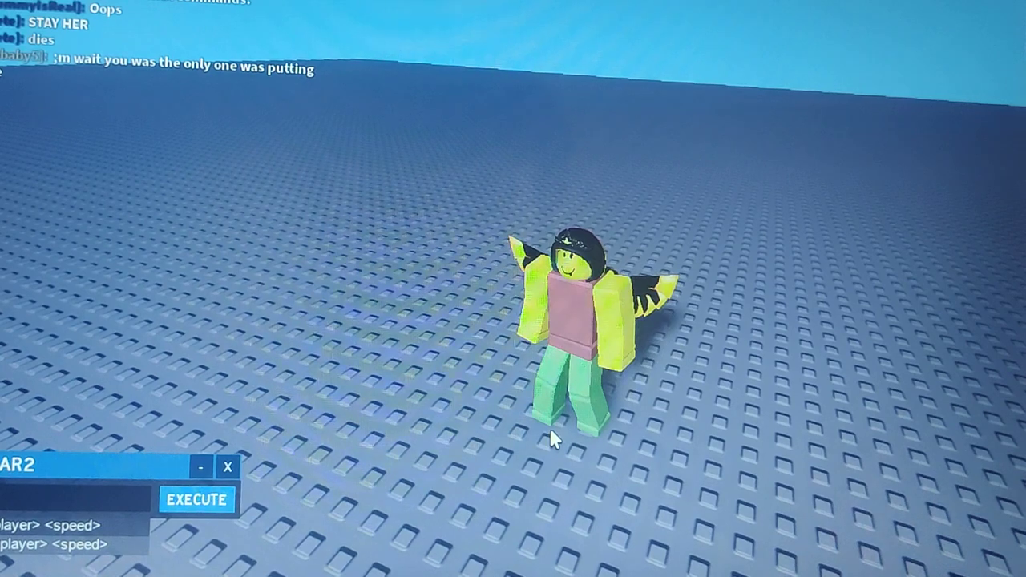
Run the speed command on the other players and lower the camera behind the avatar.
left_click(196, 500)
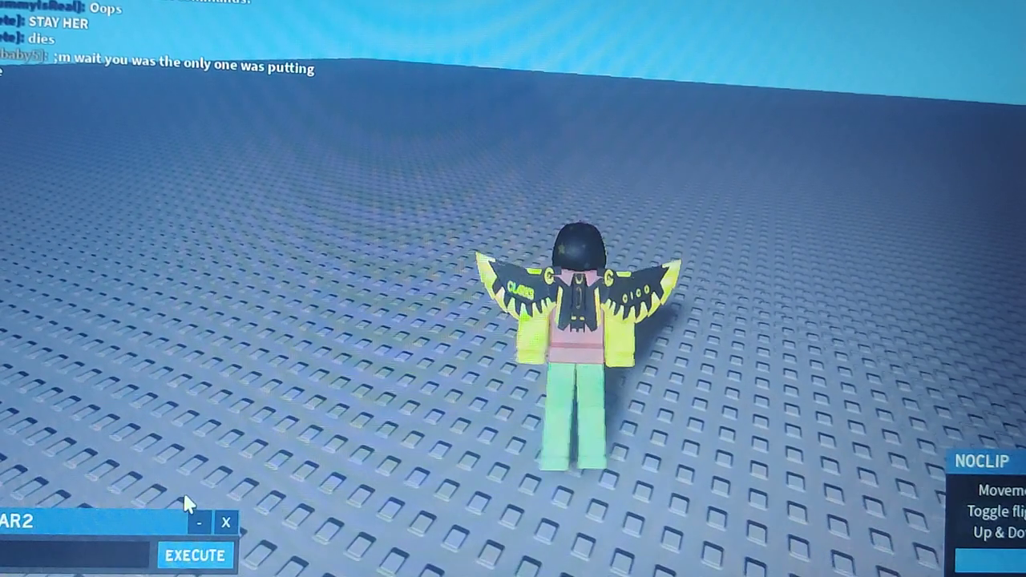
type("ww")
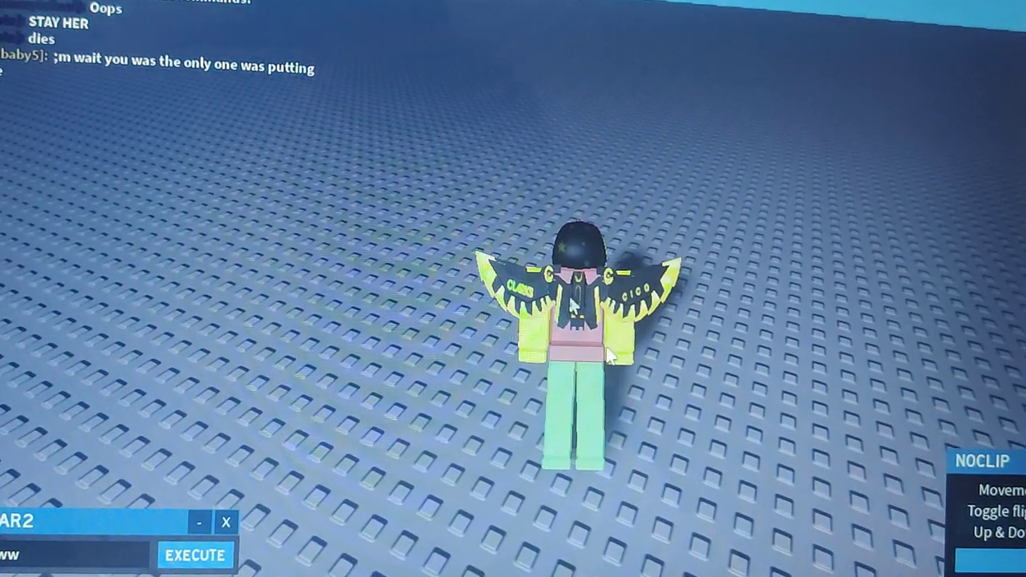
left_click_drag(566, 291, 639, 363)
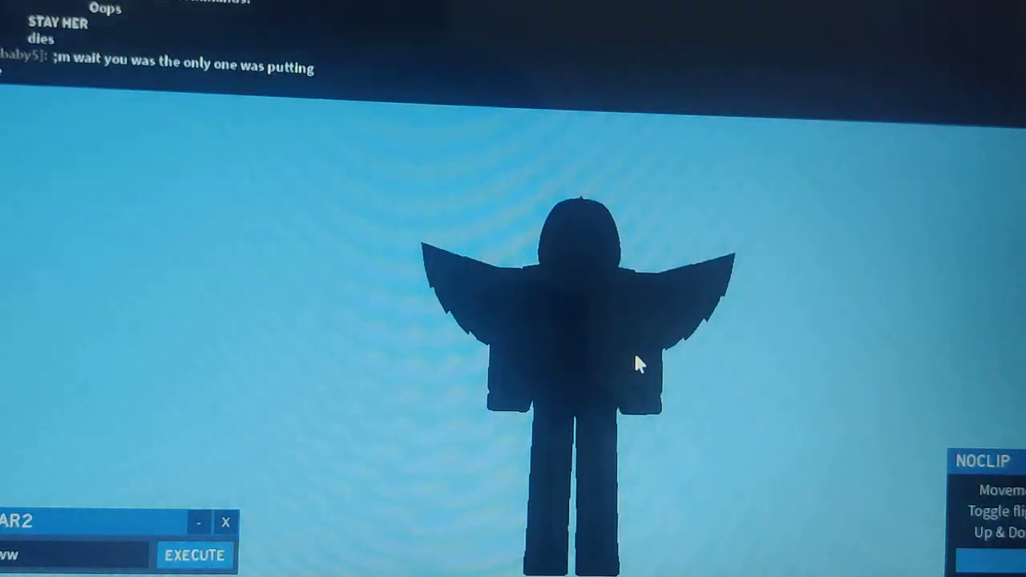